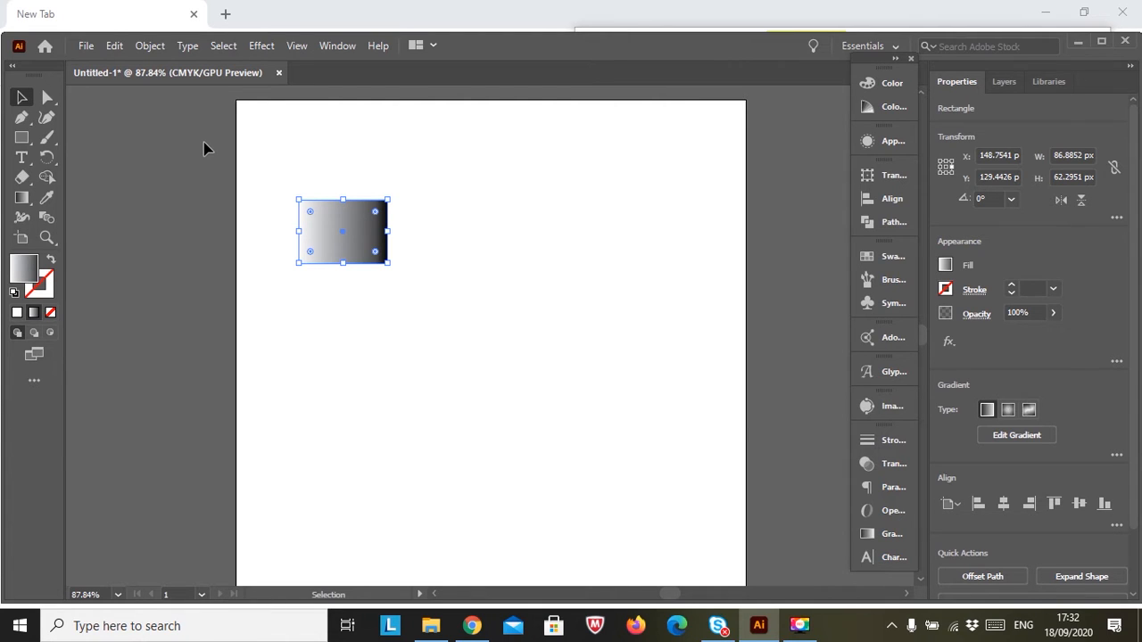
- Place the gold image from the logos folder as a linked file below the gradient rectangle
click(86, 47)
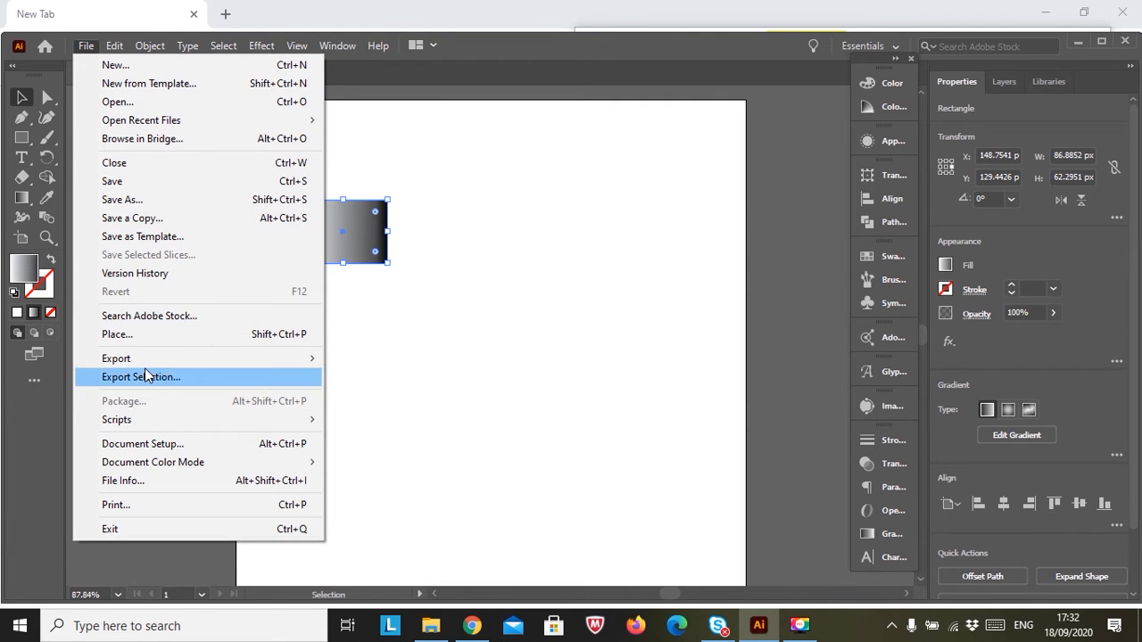
click(155, 336)
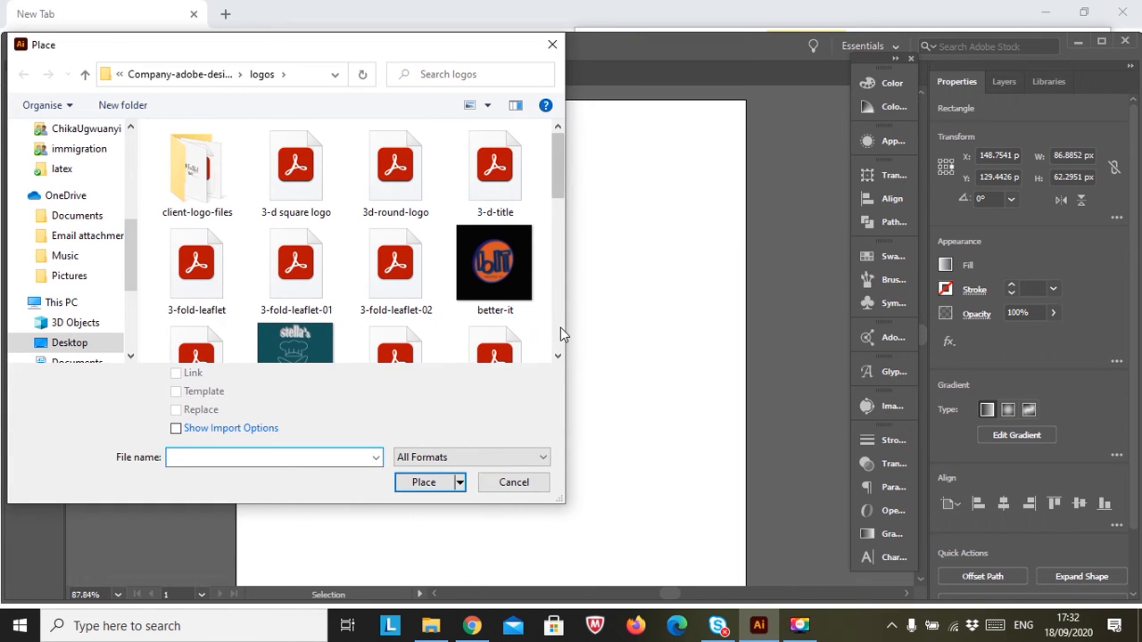
scroll(560, 328, down, 5)
click(198, 166)
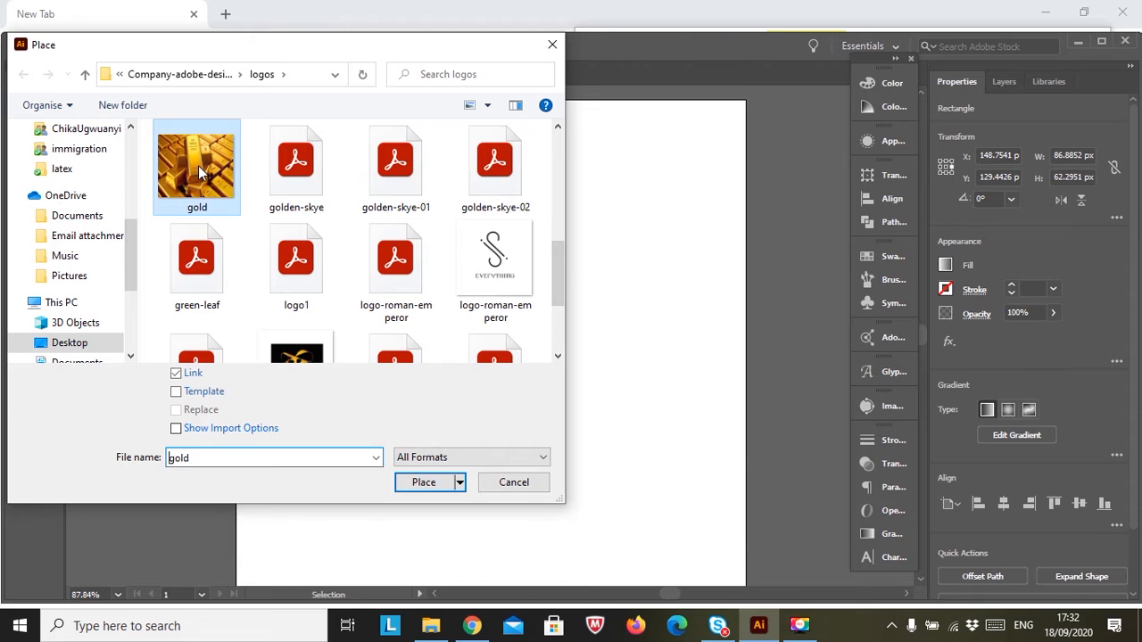
click(434, 495)
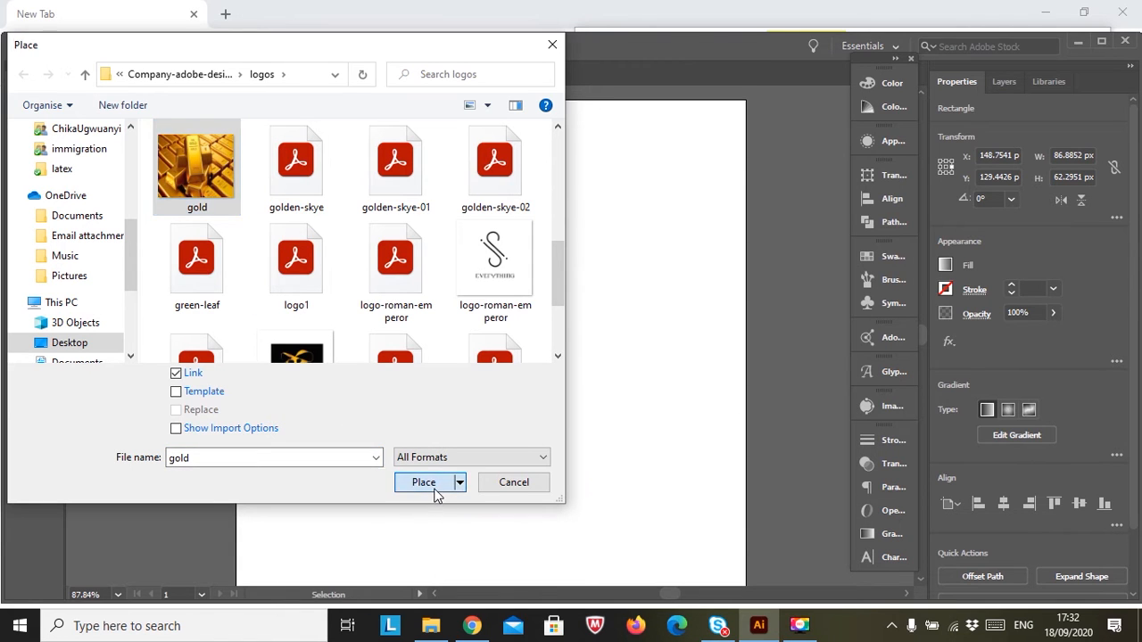
click(211, 340)
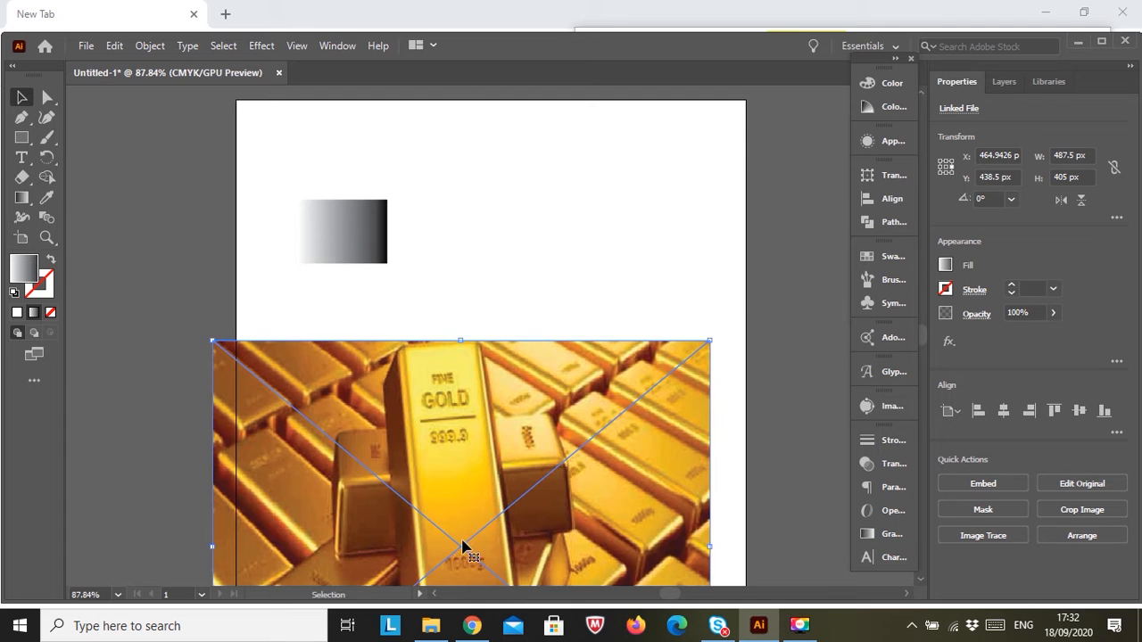
- Scale the gold image down to about 267 × 181 px and move it across the artboard's left edge
drag(463, 546, 351, 425)
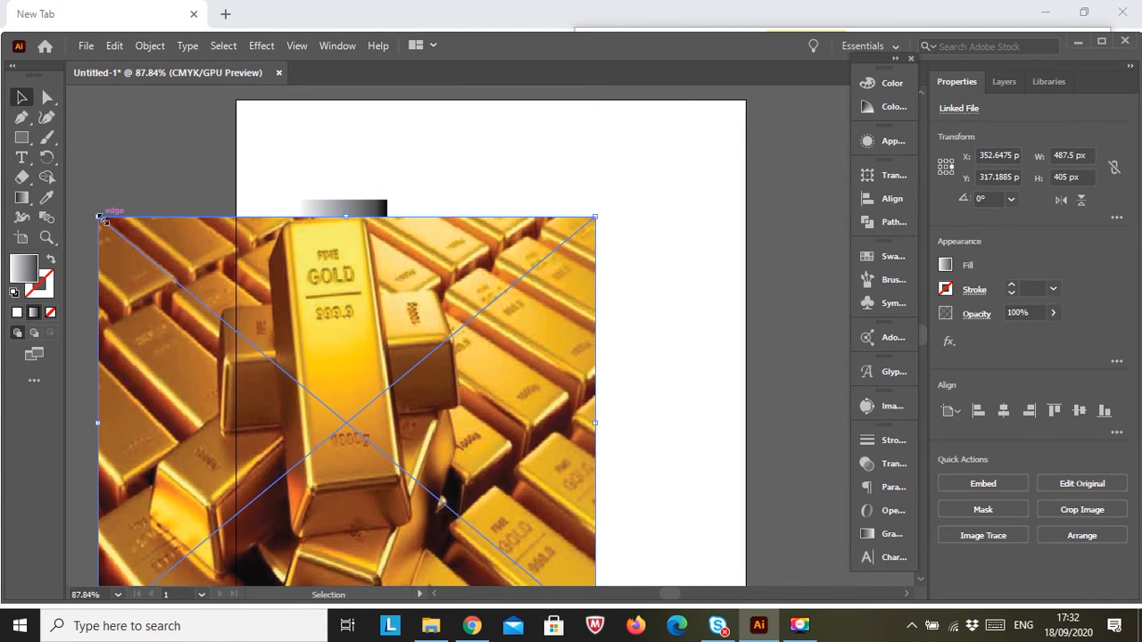
drag(101, 218, 324, 444)
drag(505, 537, 239, 360)
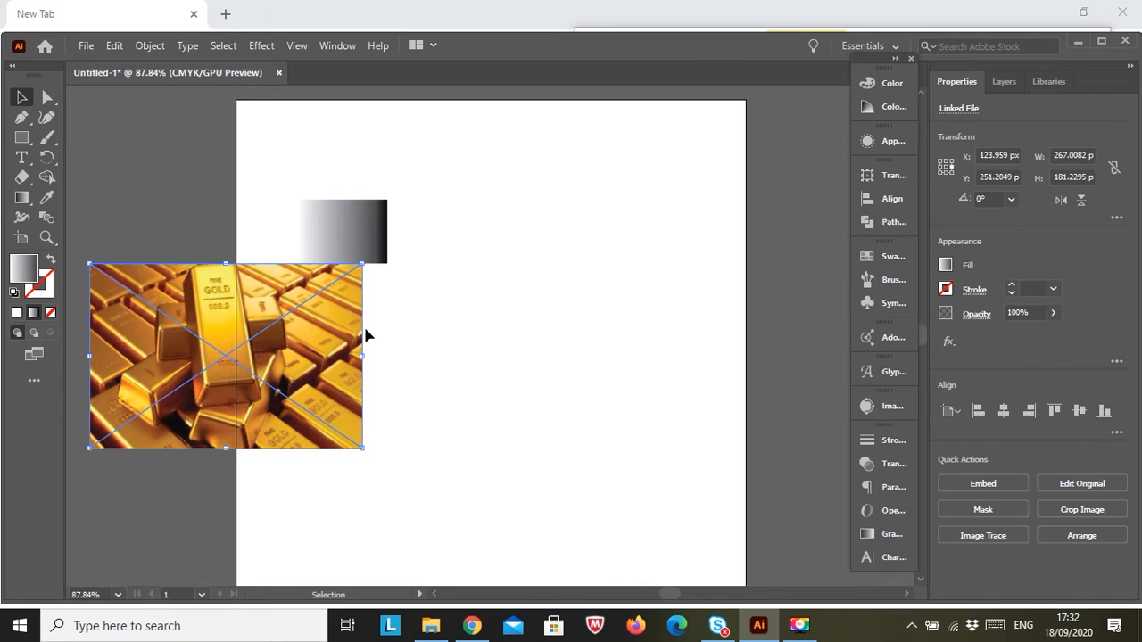
- Move the gradient rectangle to the artboard's right half, then shift the gold image up and narrow it to about 243 px
click(362, 240)
drag(362, 240, 627, 304)
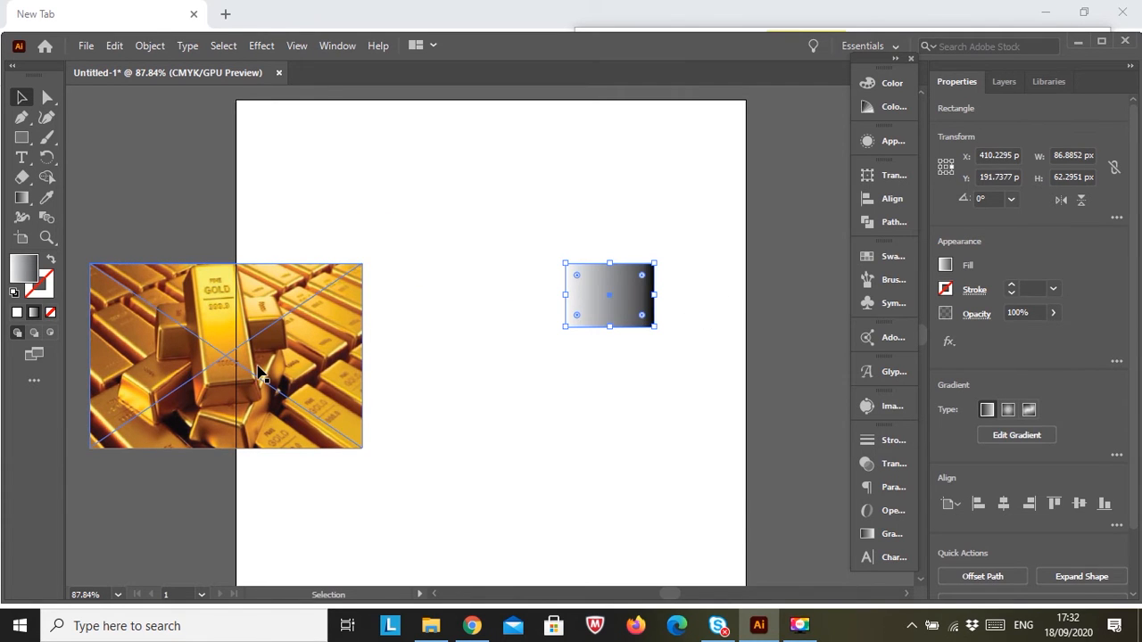
drag(259, 373, 263, 271)
drag(361, 258, 342, 257)
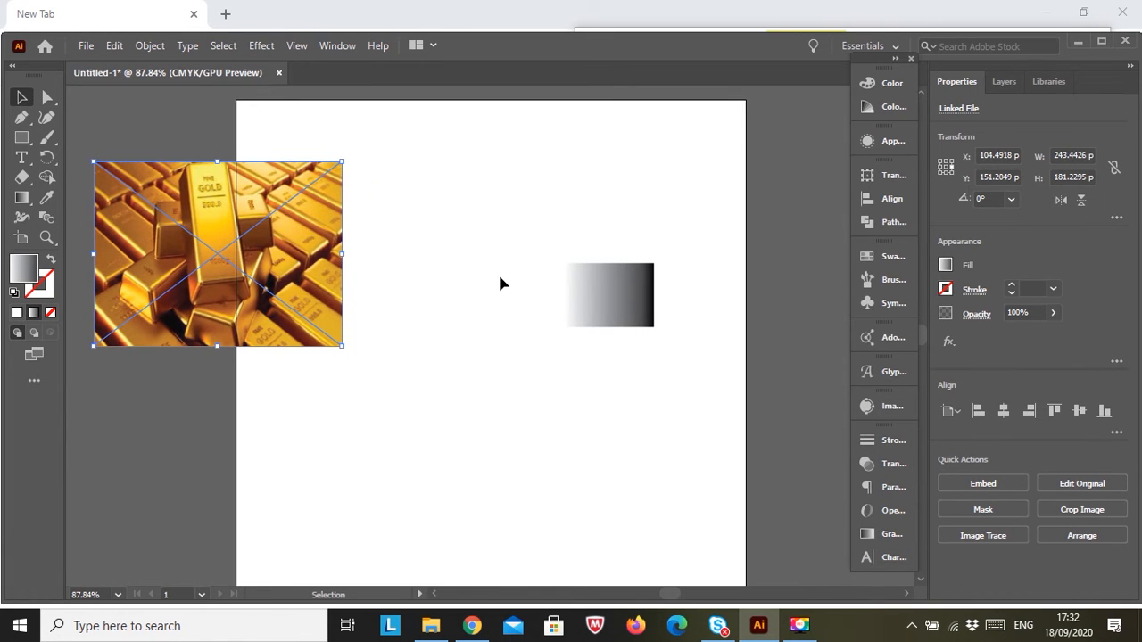
- Fill the rectangle with solid white
click(580, 296)
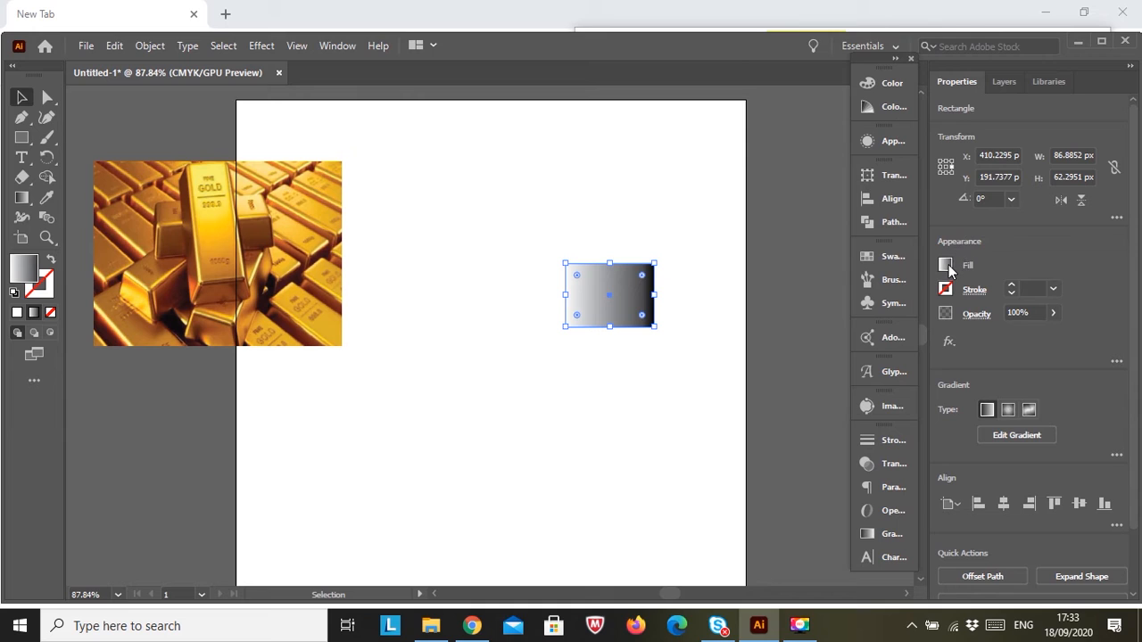
click(948, 266)
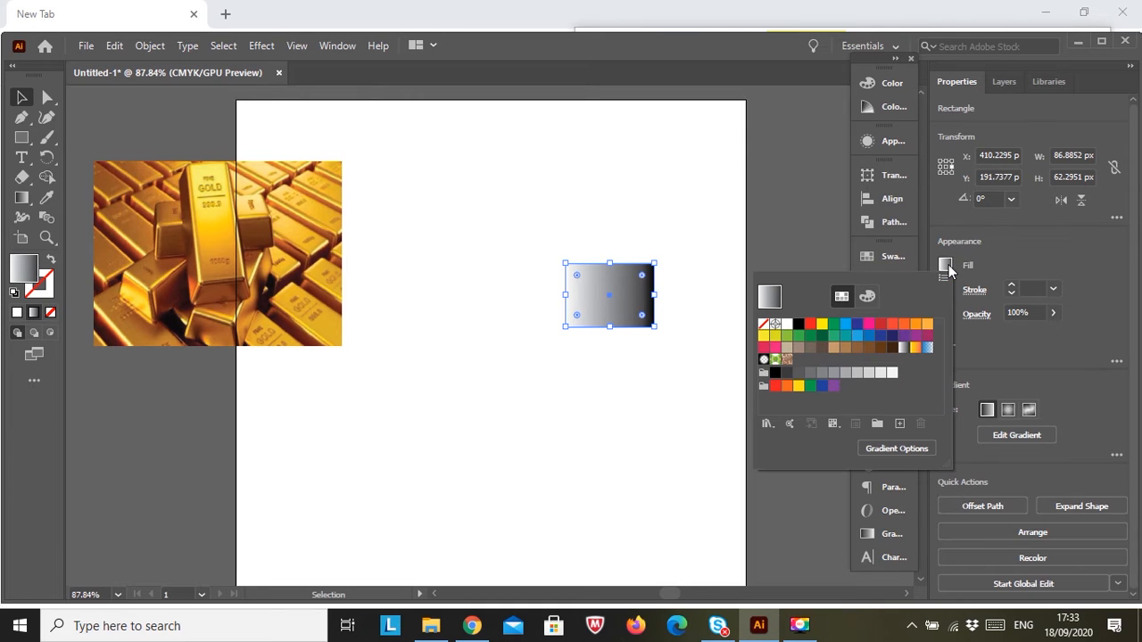
click(785, 325)
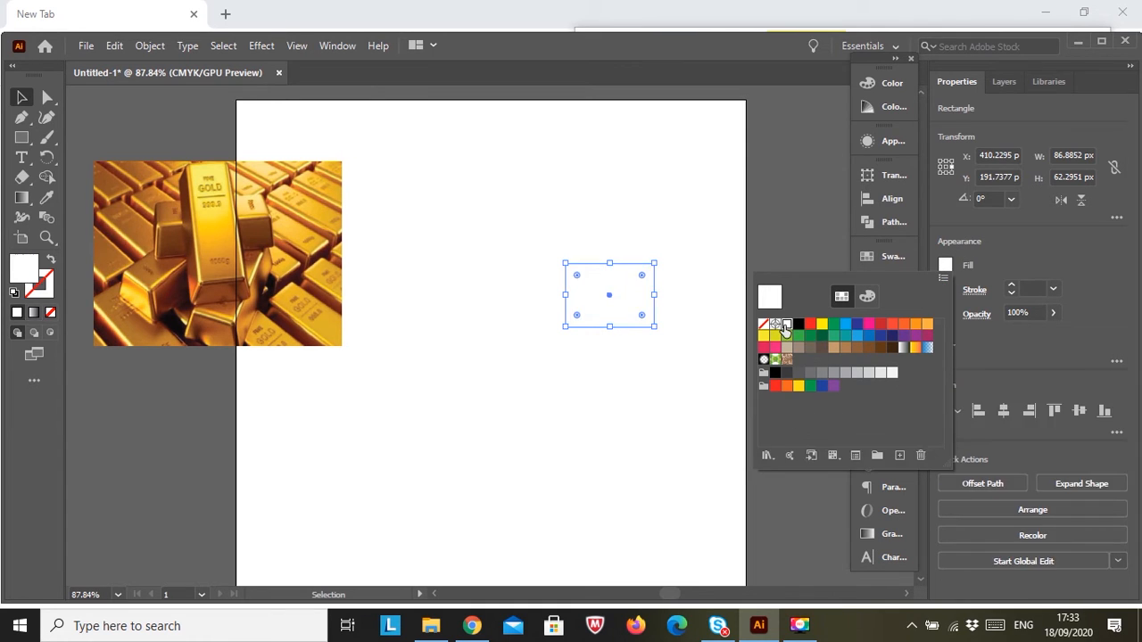
click(669, 348)
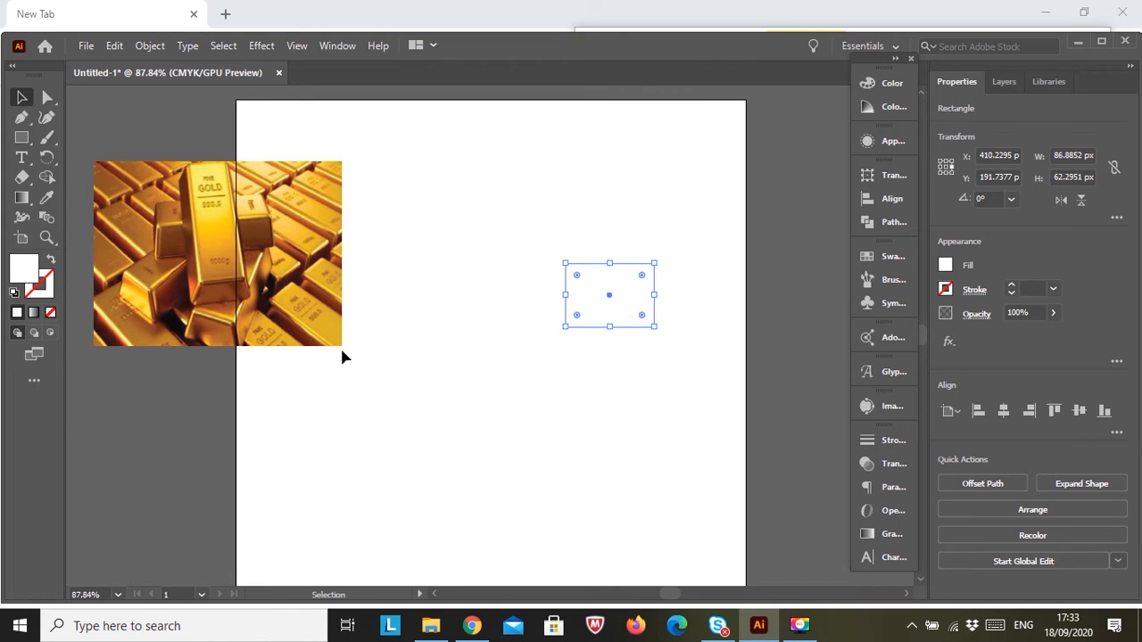
- Apply the white-to-black linear gradient to the rectangle and move it closer to the gold image, to about X 355, Y 147 px
click(33, 314)
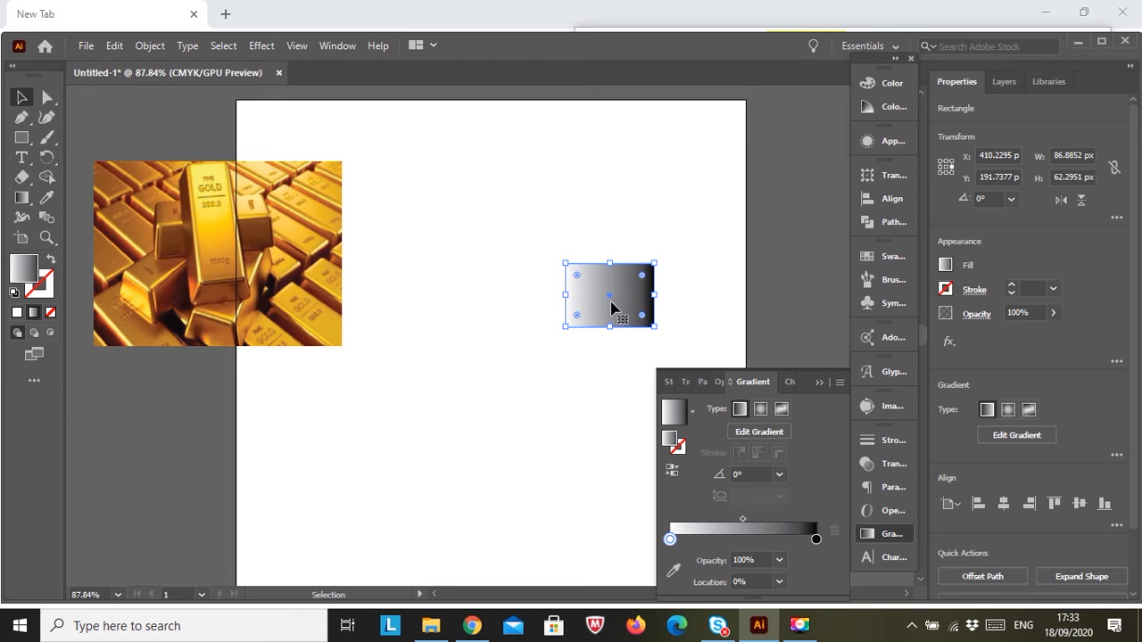
drag(609, 308, 553, 263)
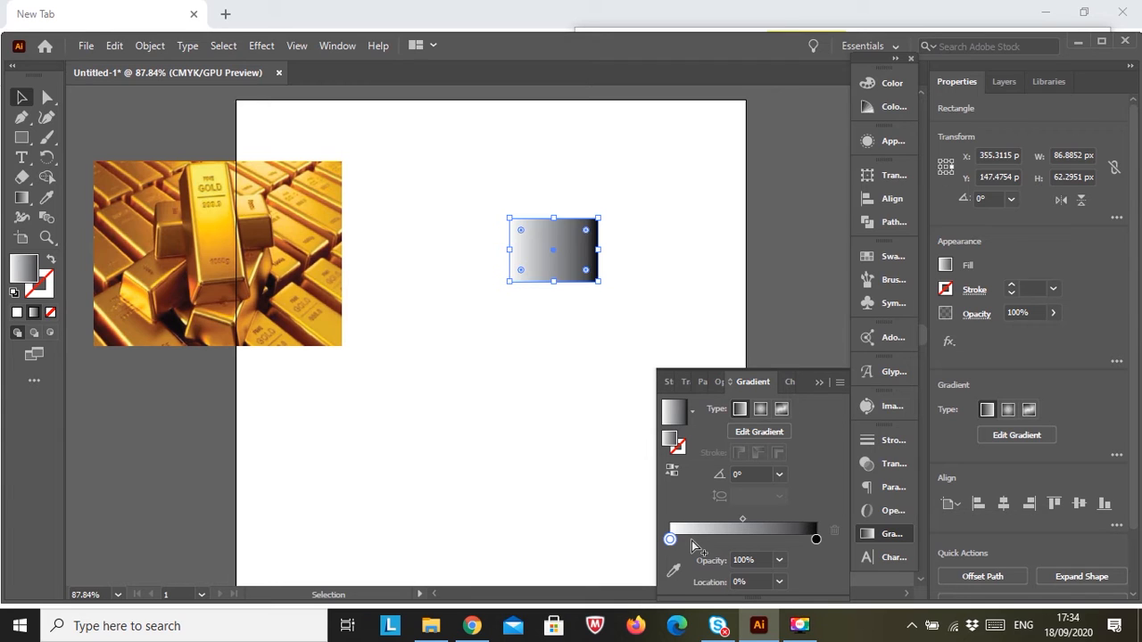
- Add seven colour stops to the rectangle's gradient at about 15, 27, 36, 51, 65, 77 and 87%, and deselect it
click(692, 540)
click(710, 541)
click(722, 541)
click(743, 541)
click(765, 541)
click(782, 541)
click(798, 541)
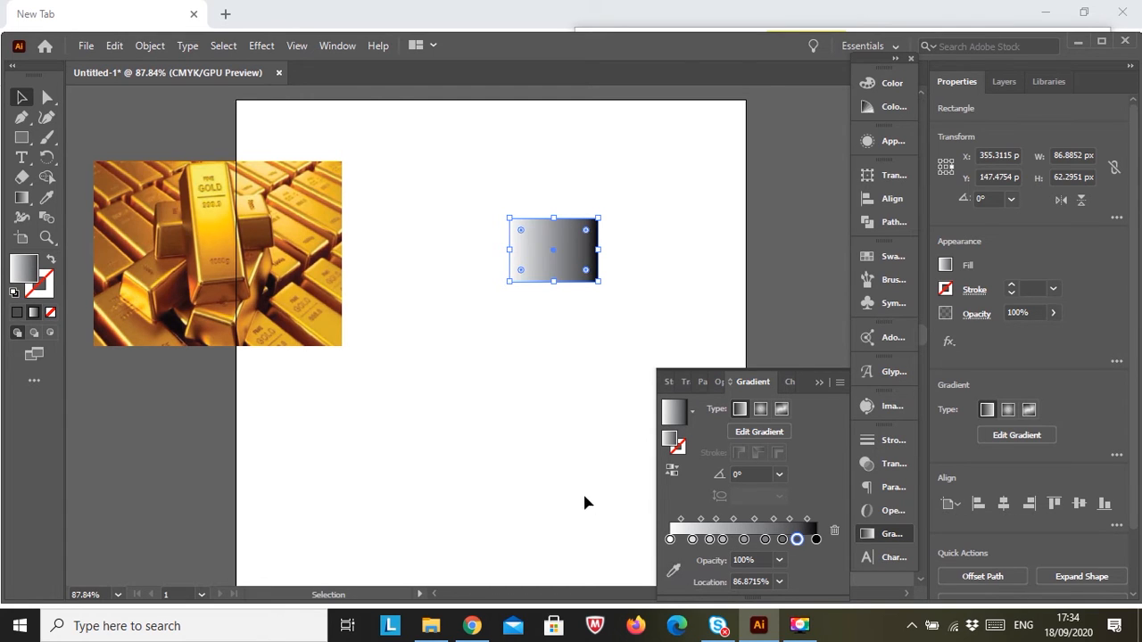
click(23, 100)
click(675, 243)
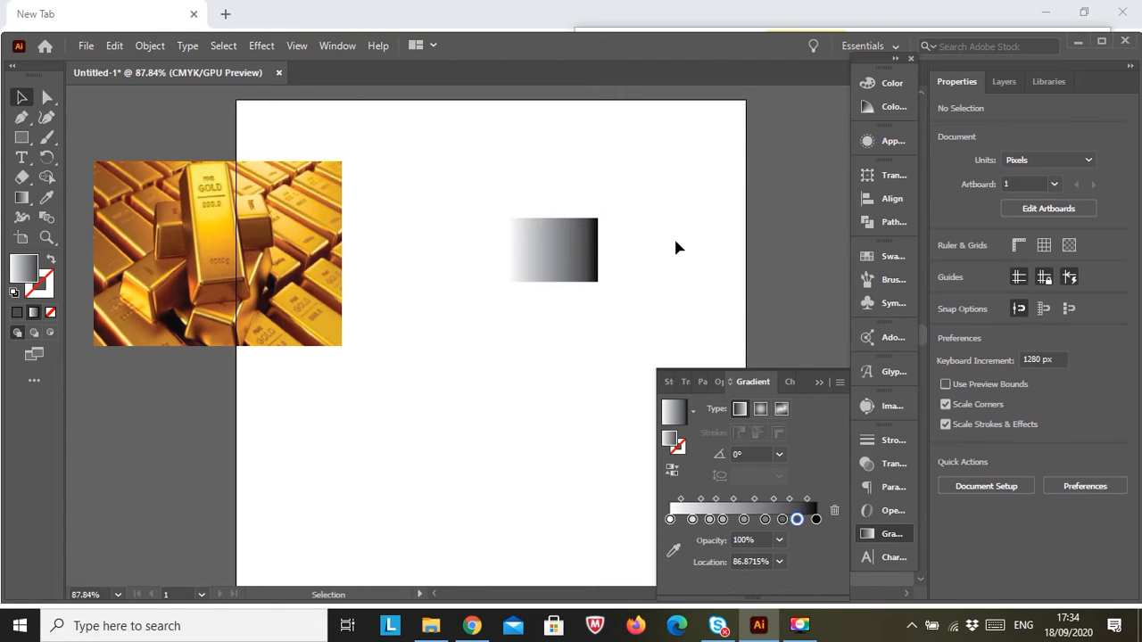
- Recolour the last two stops of the rectangle's gradient with orange sampled from the central bar in the gold image
click(578, 266)
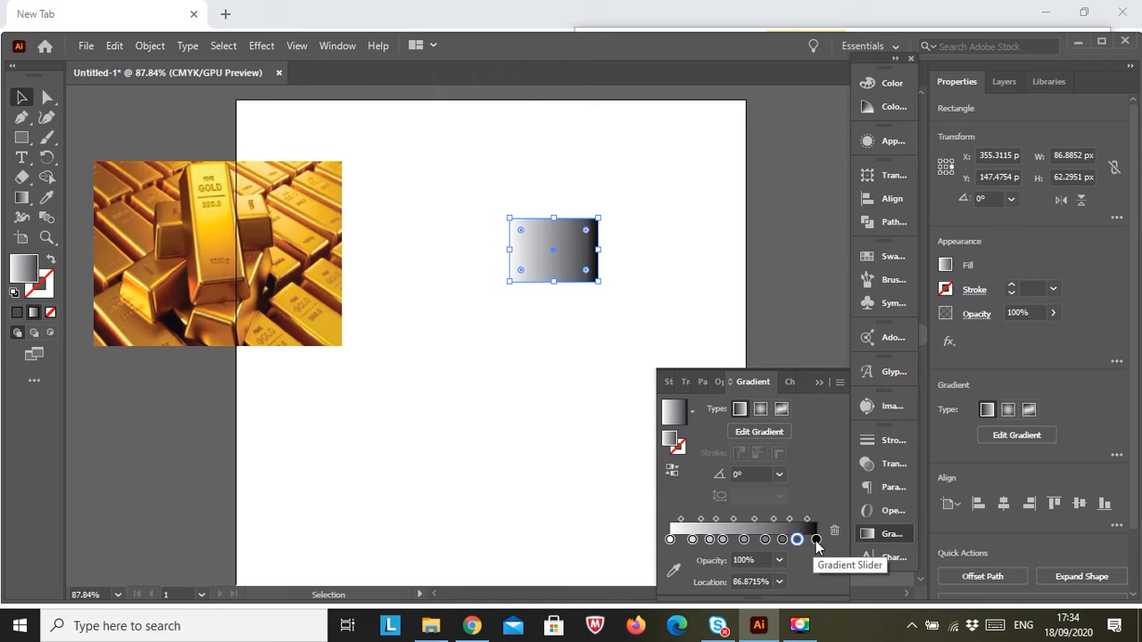
click(817, 541)
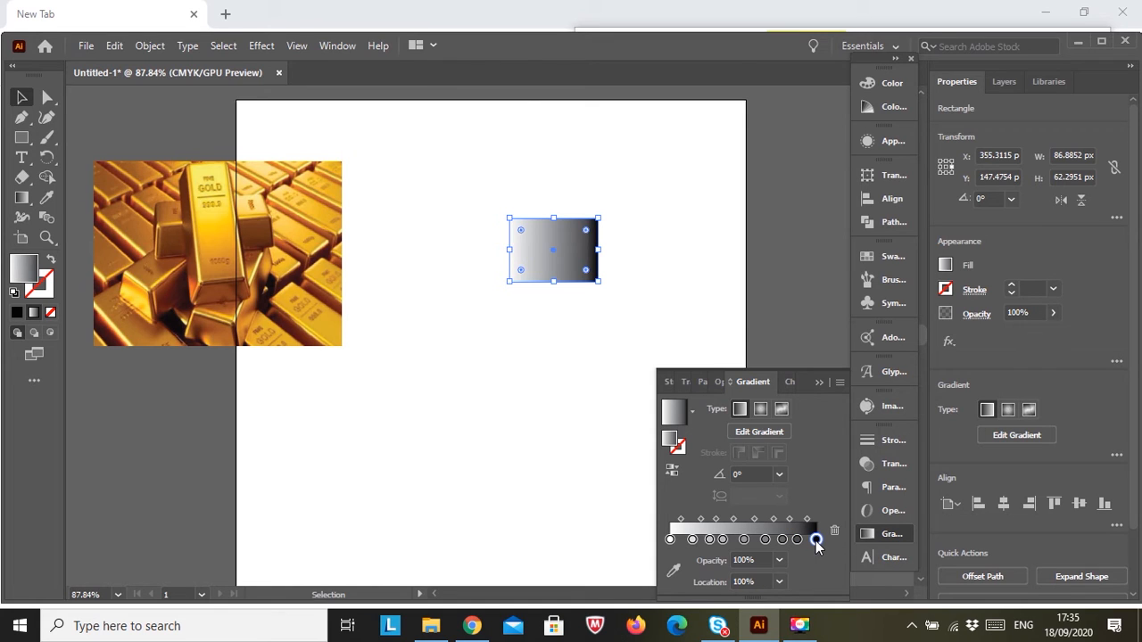
click(675, 572)
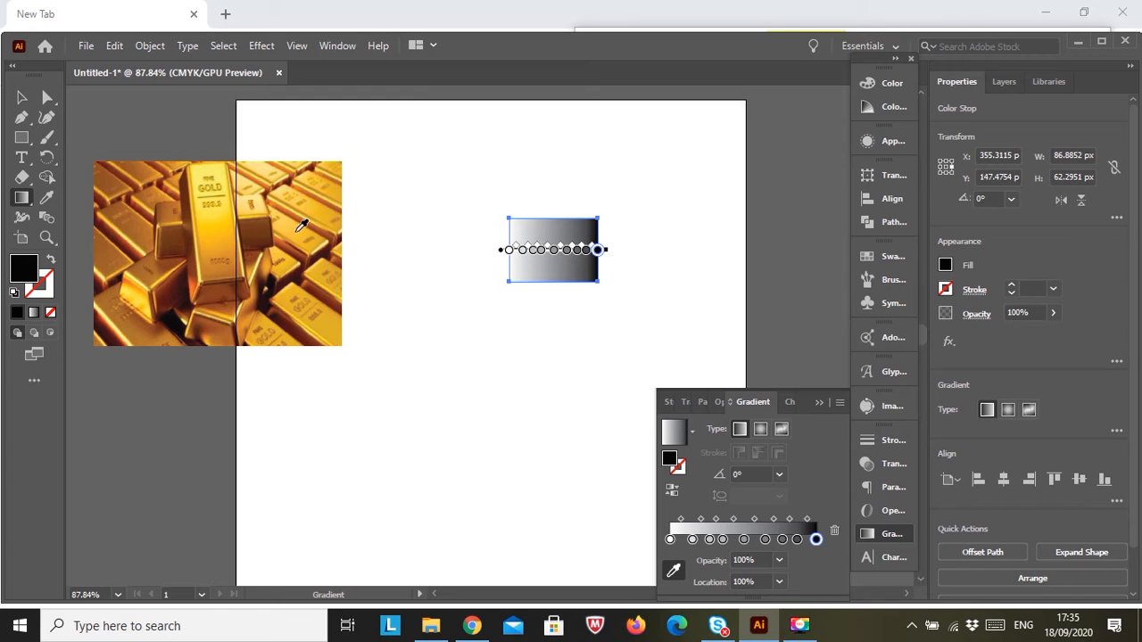
click(218, 248)
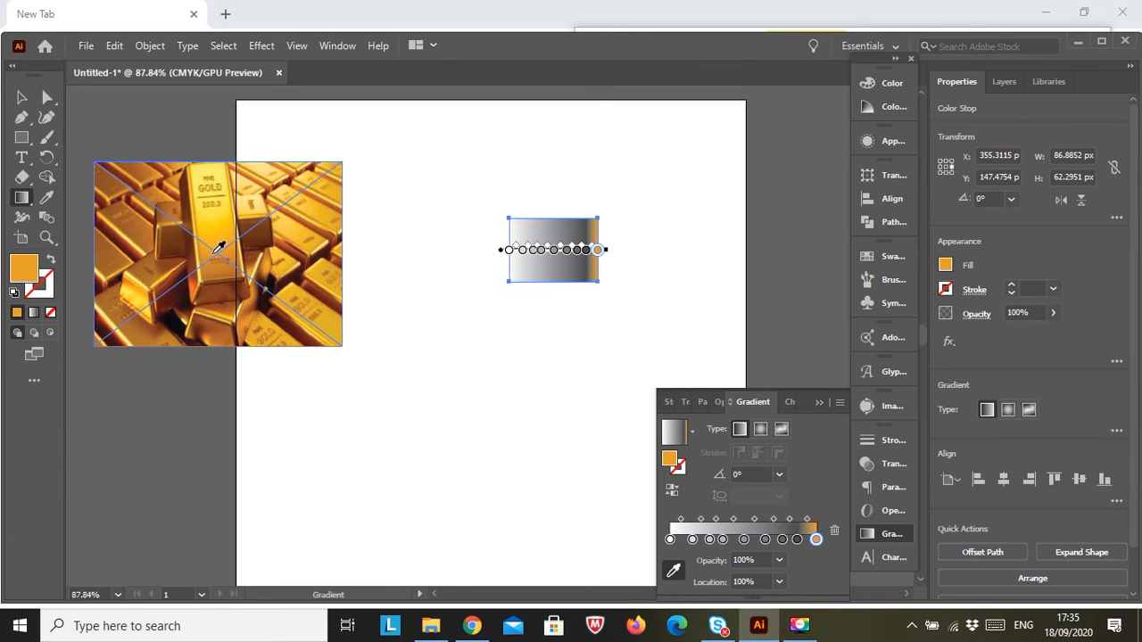
click(795, 538)
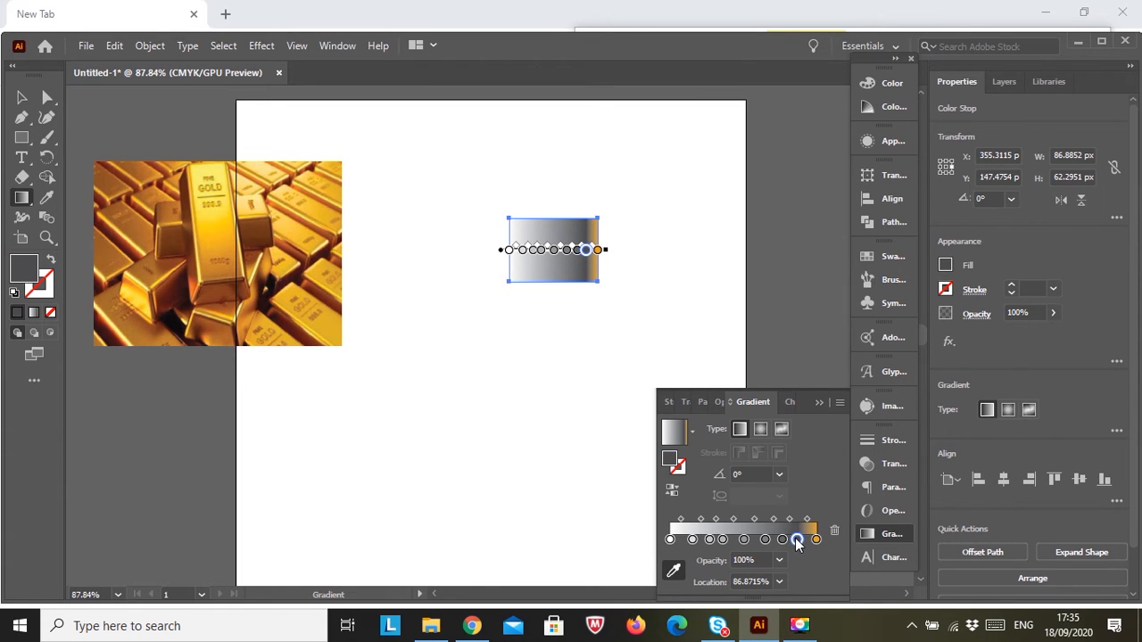
click(229, 244)
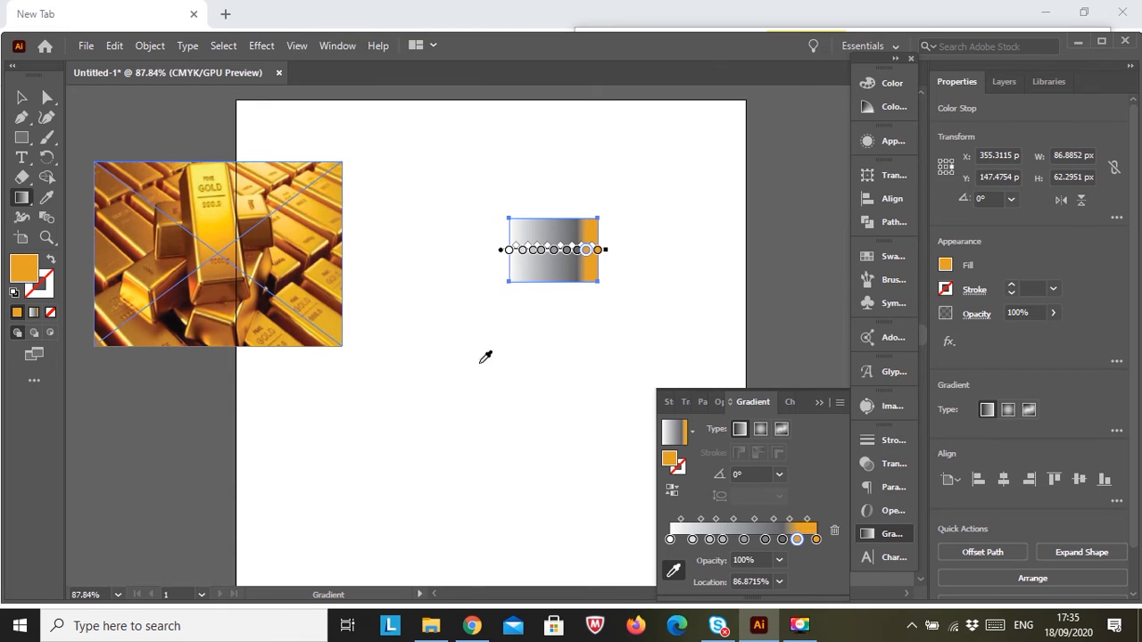
- Recolour the gradient stops at about 77, 65 and 51% with golden yellow, brownish orange and orange sampled from the gold image
click(782, 540)
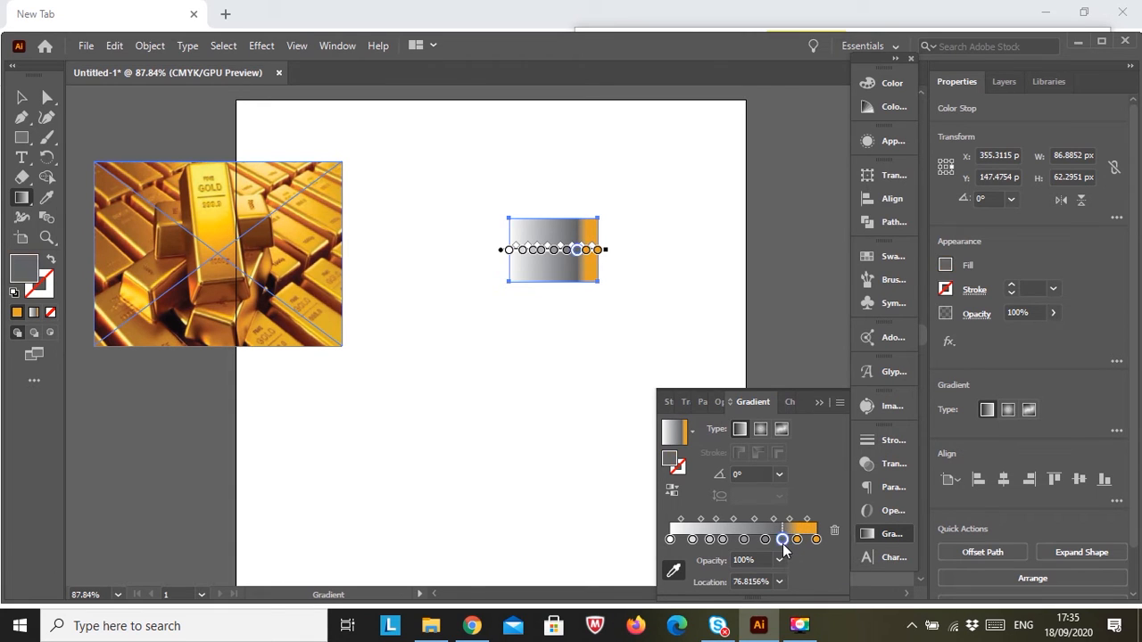
click(287, 275)
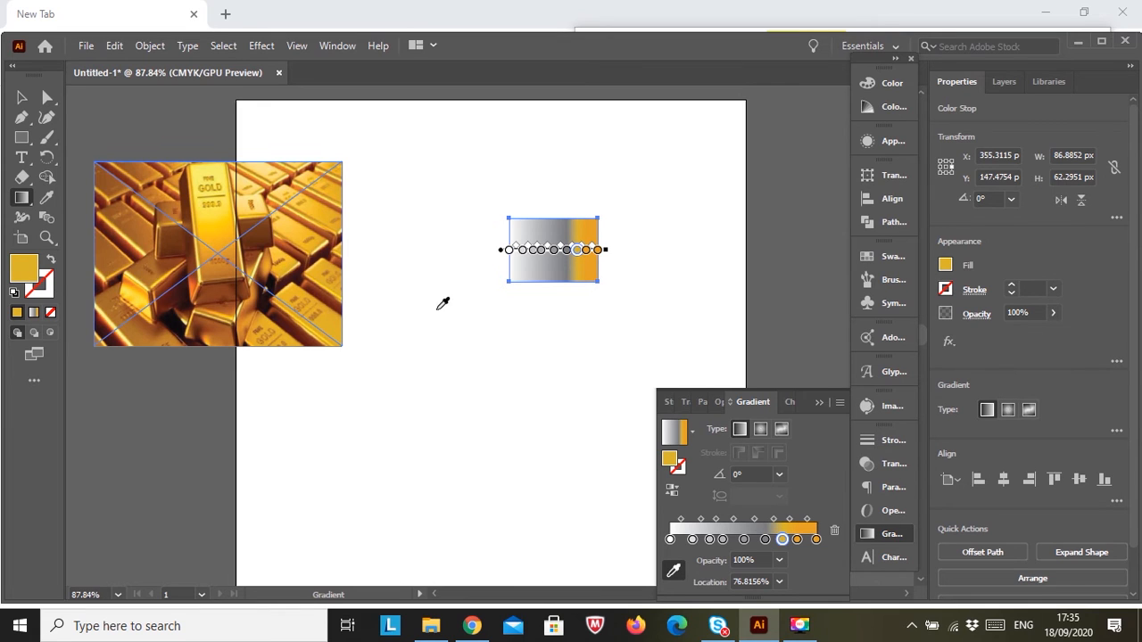
click(766, 539)
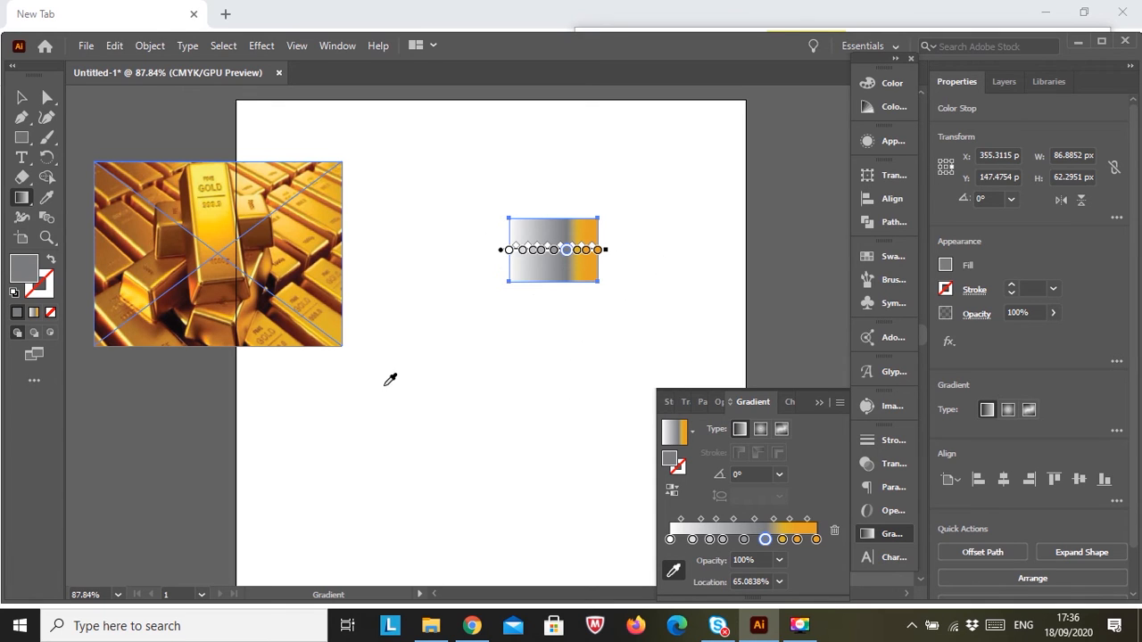
click(223, 260)
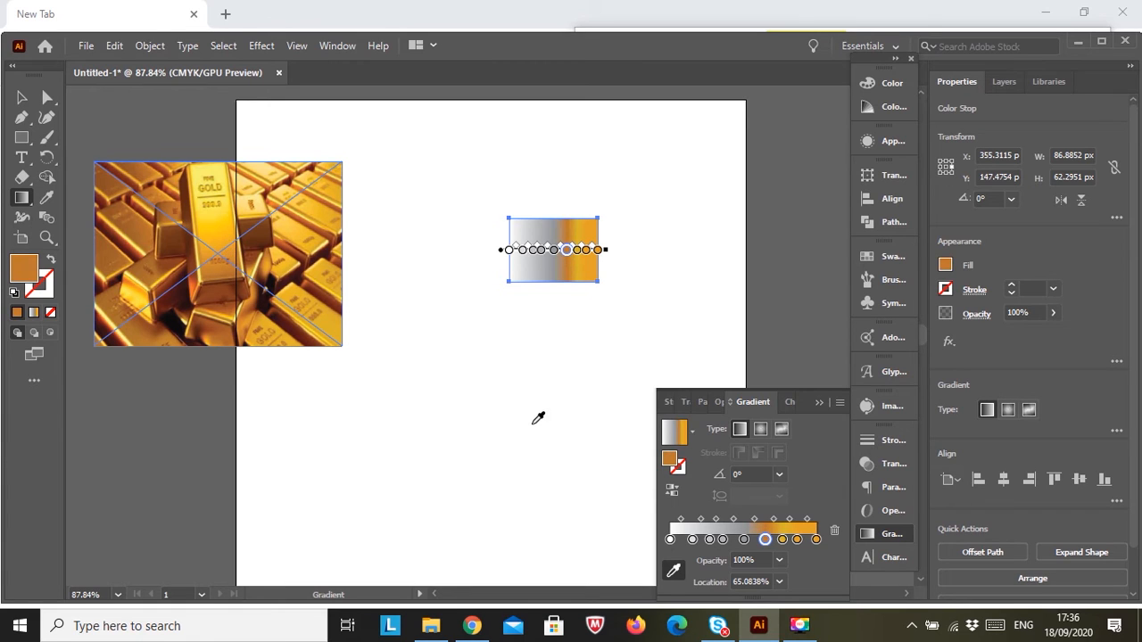
click(745, 540)
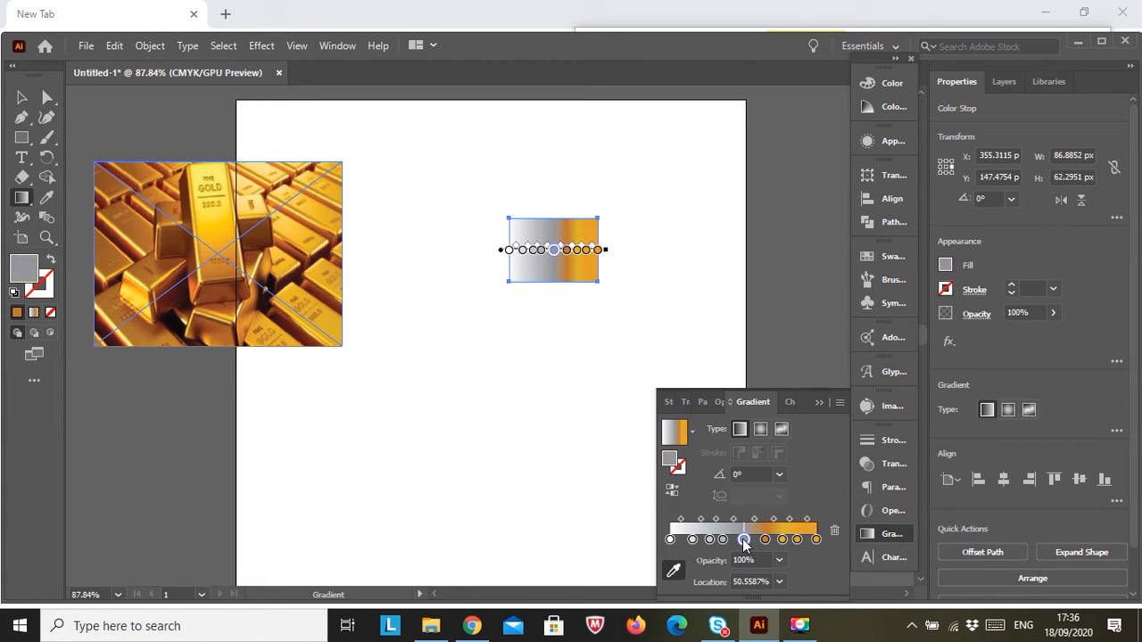
click(231, 251)
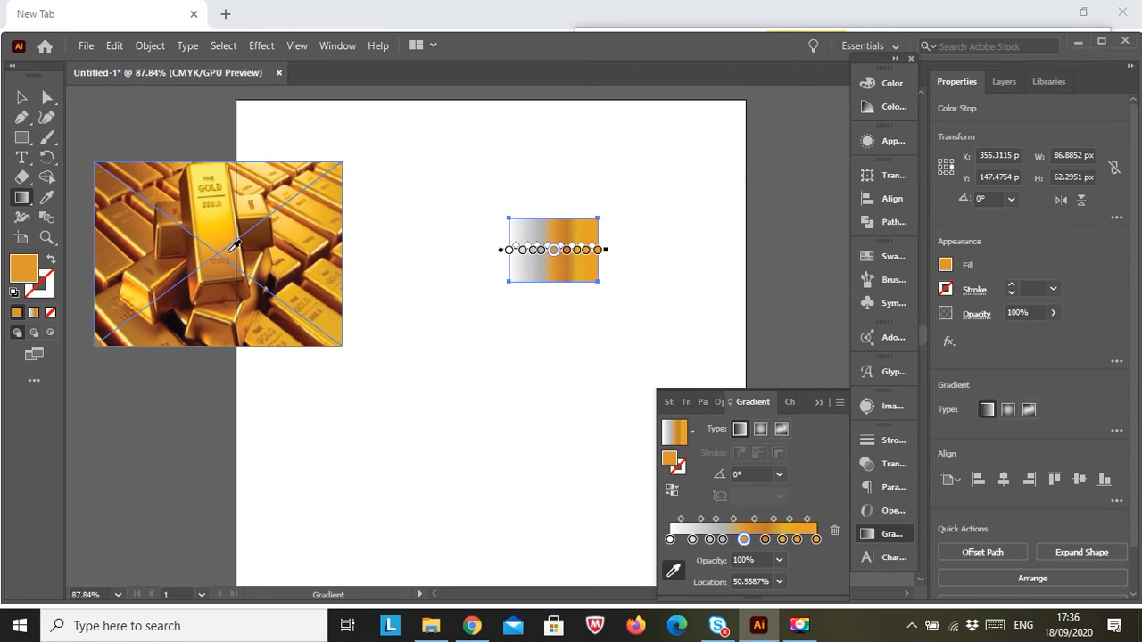
- Recolour the gradient stops at about 36, 27 and 15% with golden yellow tones sampled from the bars in the gold image
click(722, 540)
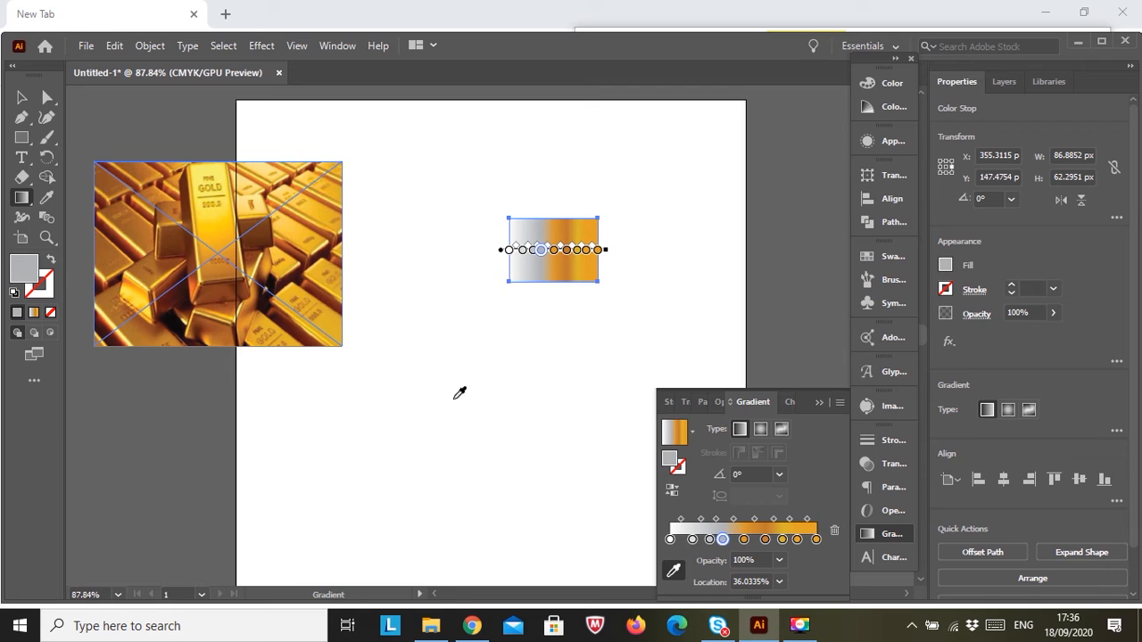
click(304, 290)
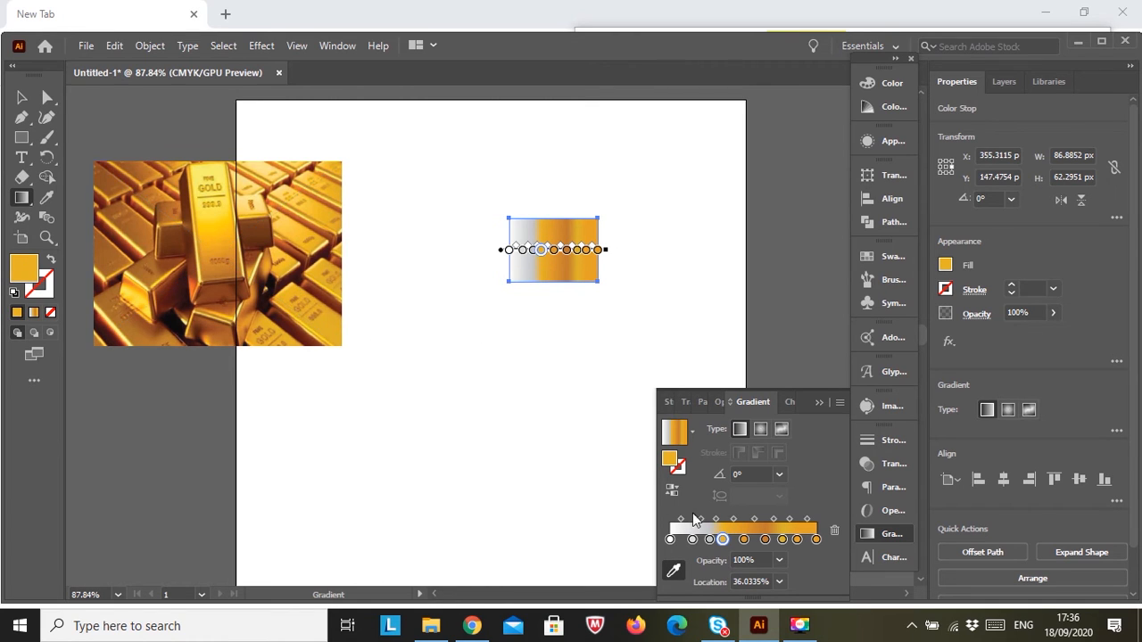
click(710, 541)
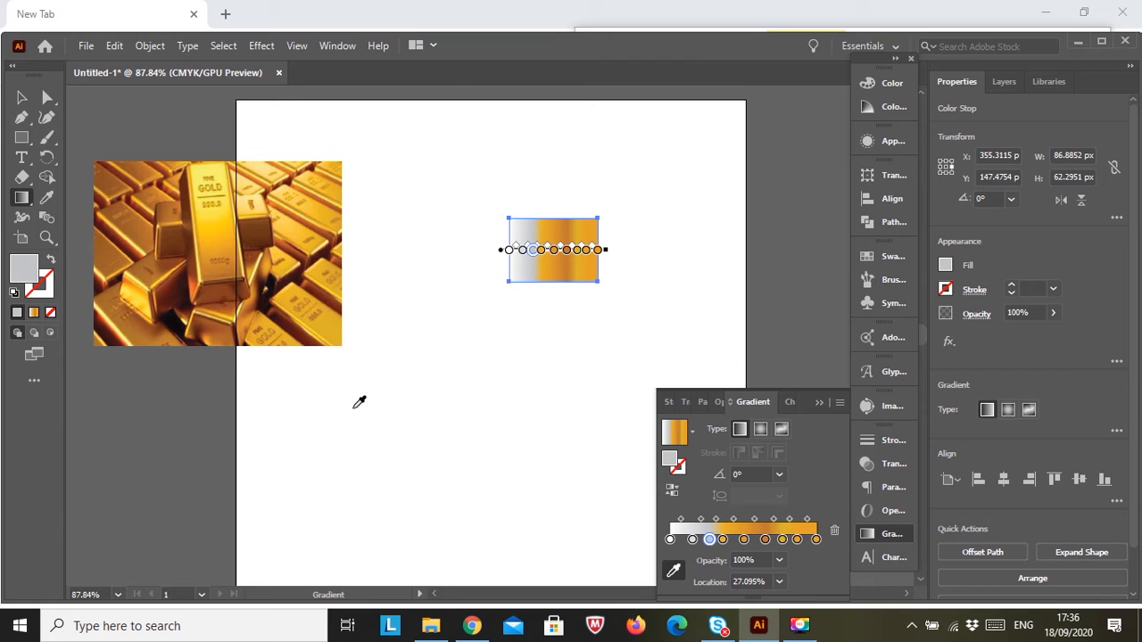
click(329, 321)
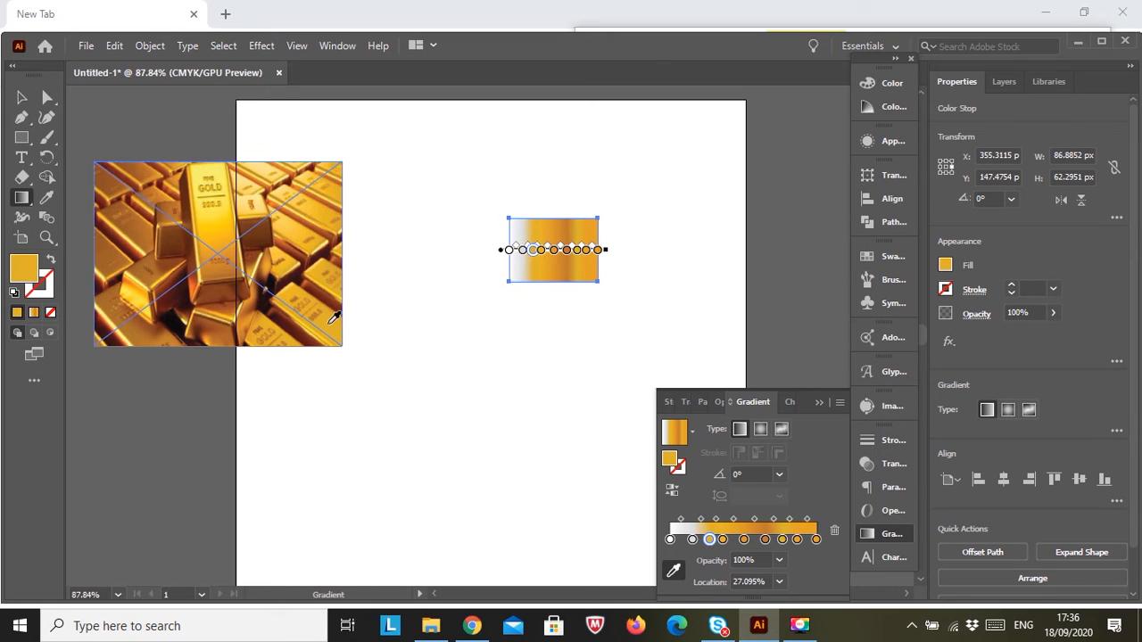
click(695, 538)
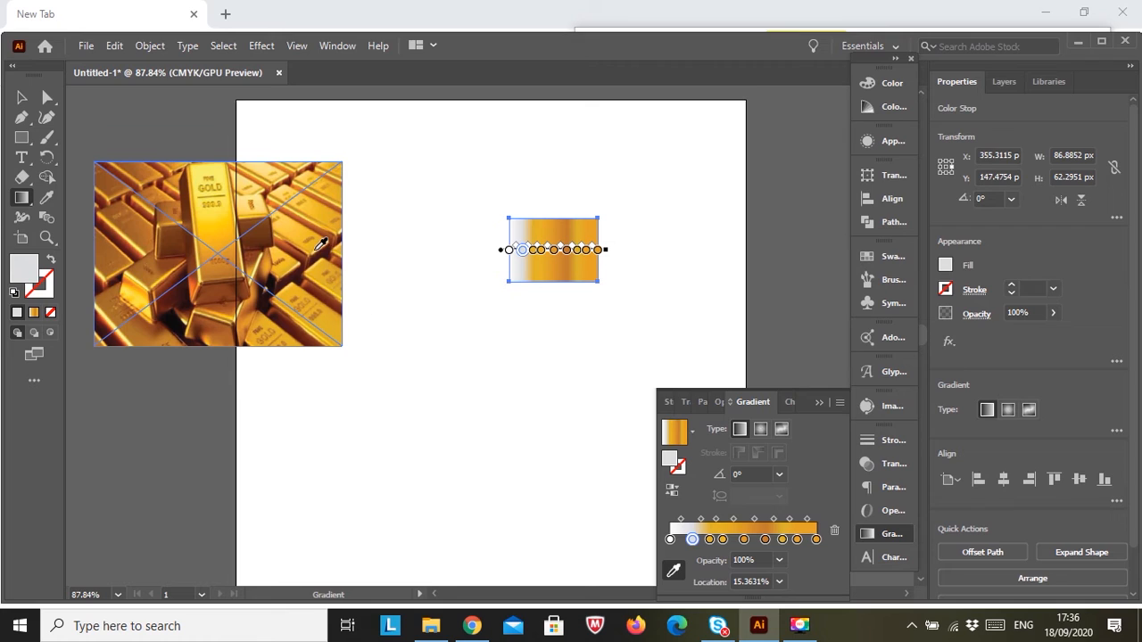
click(295, 229)
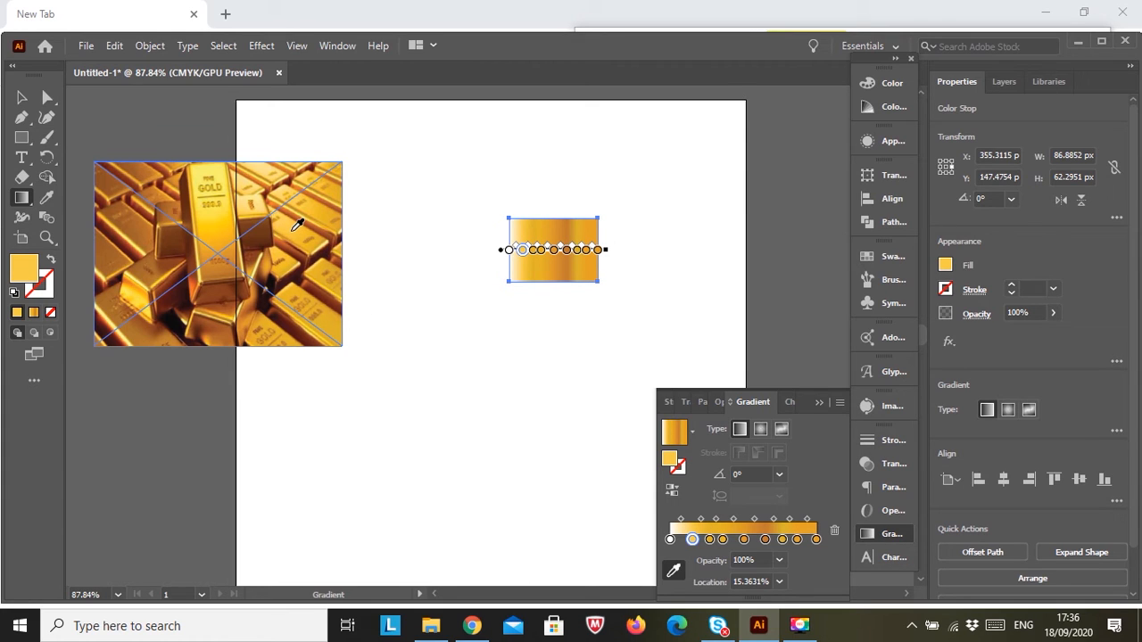
- Add a gradient stop at about 9% in orange sampled from the gold image, and recolour the first stop with sampled orange
click(682, 540)
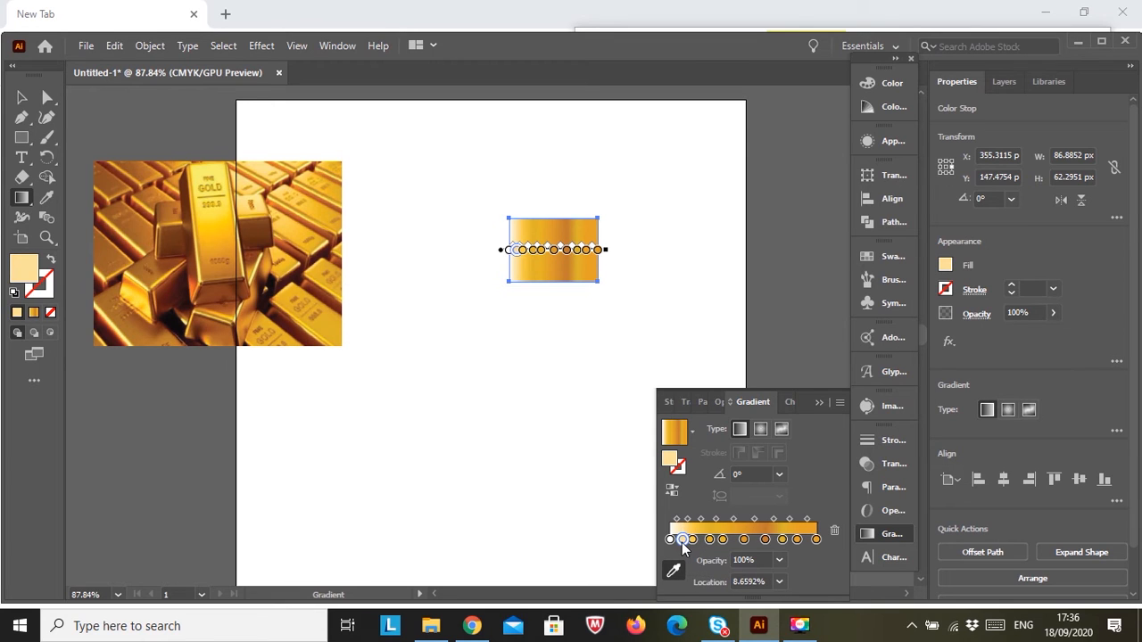
click(179, 223)
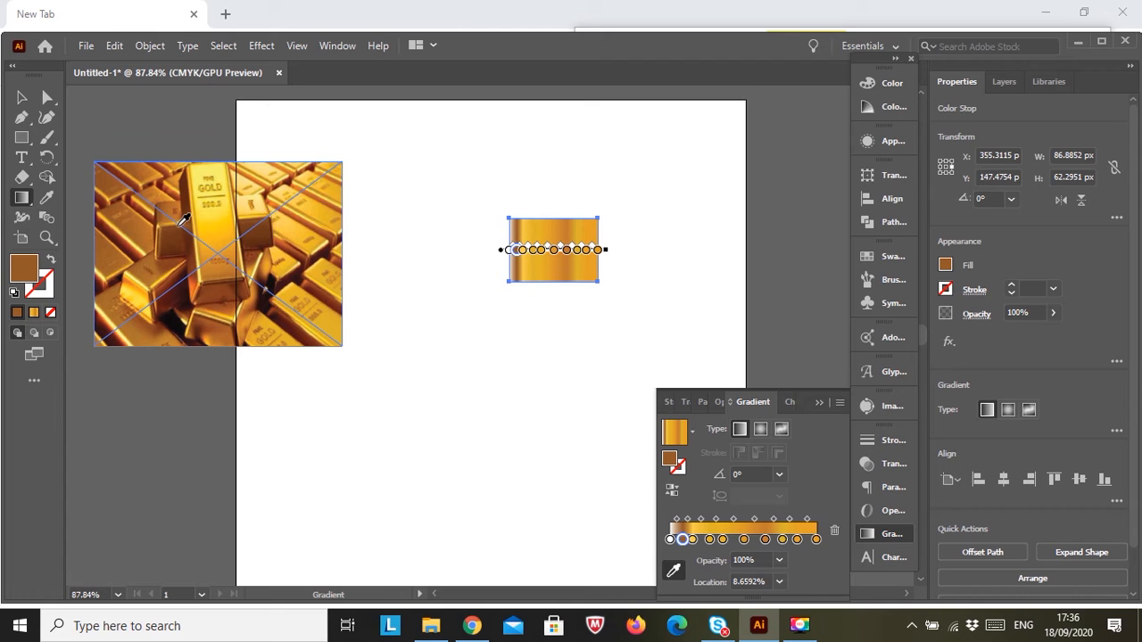
click(179, 217)
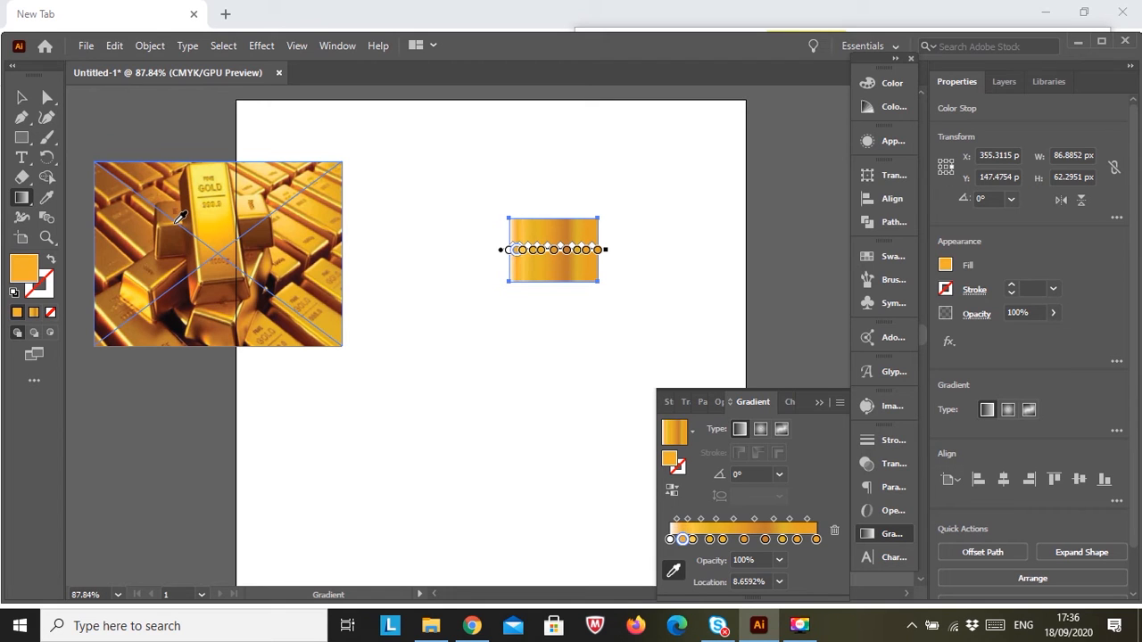
click(670, 539)
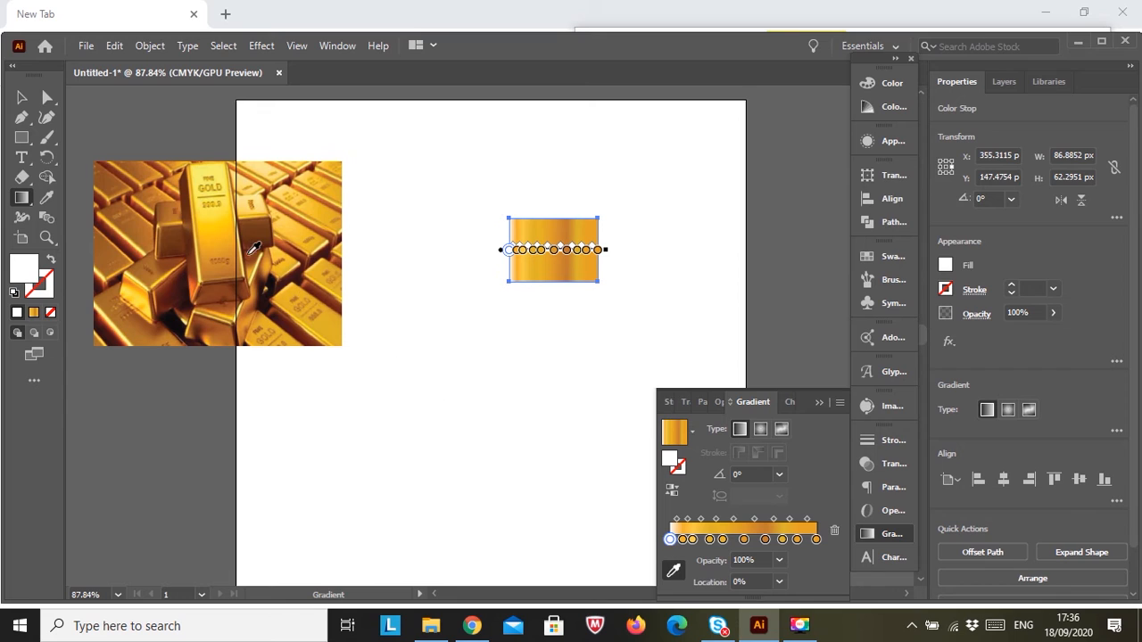
click(231, 243)
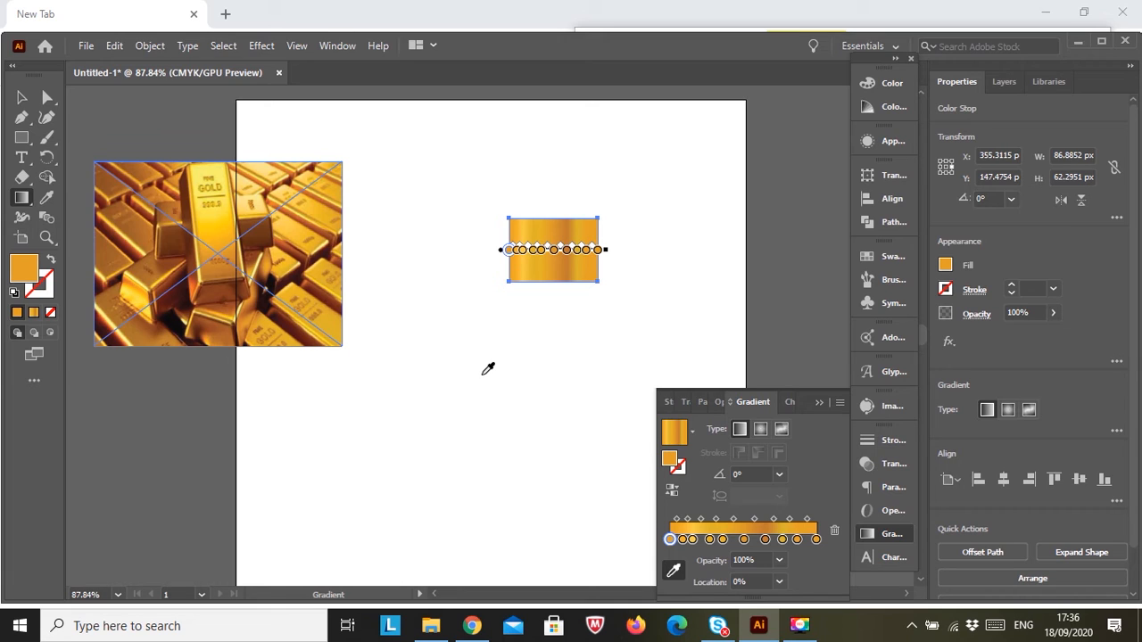
- Add gradient stops at about 43% and 22%, both in brownish orange sampled from the gold image
click(711, 539)
click(732, 541)
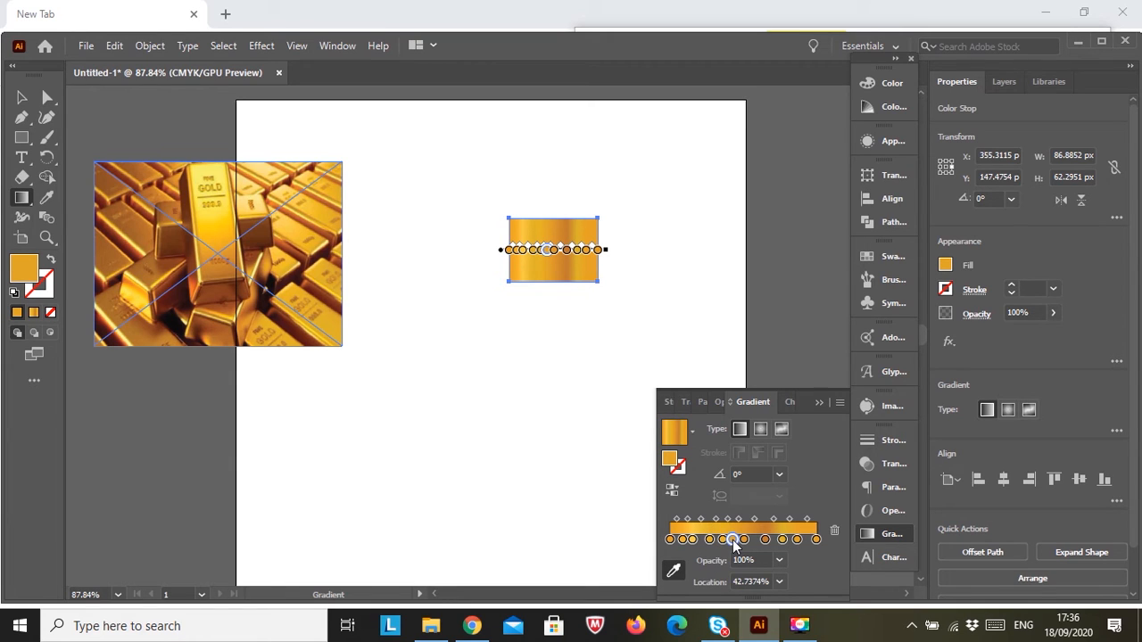
click(165, 224)
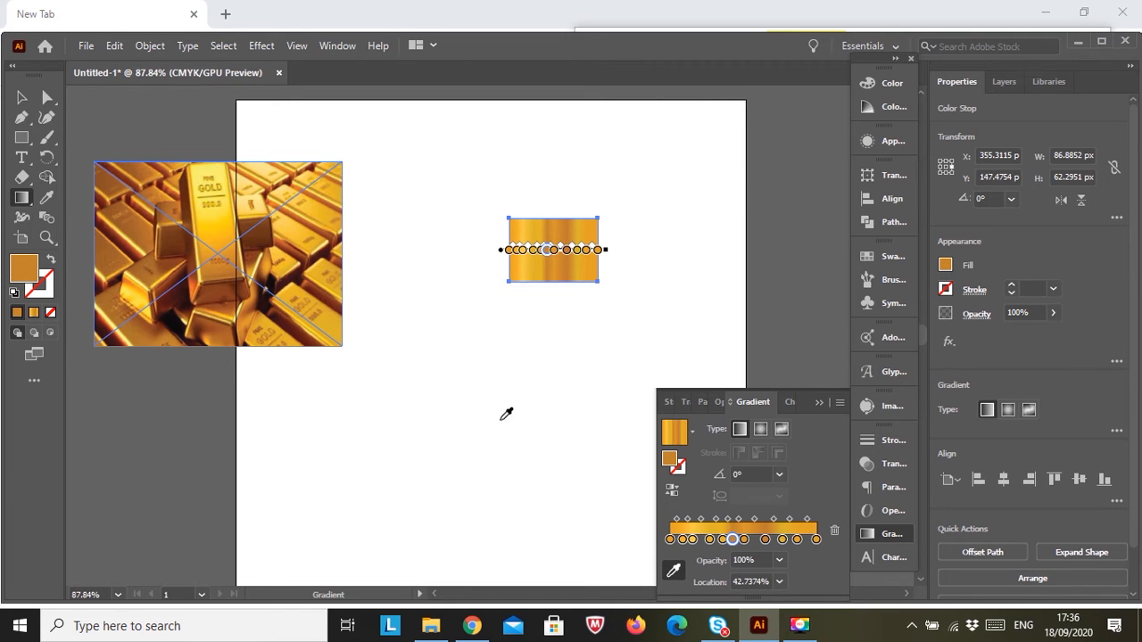
click(702, 539)
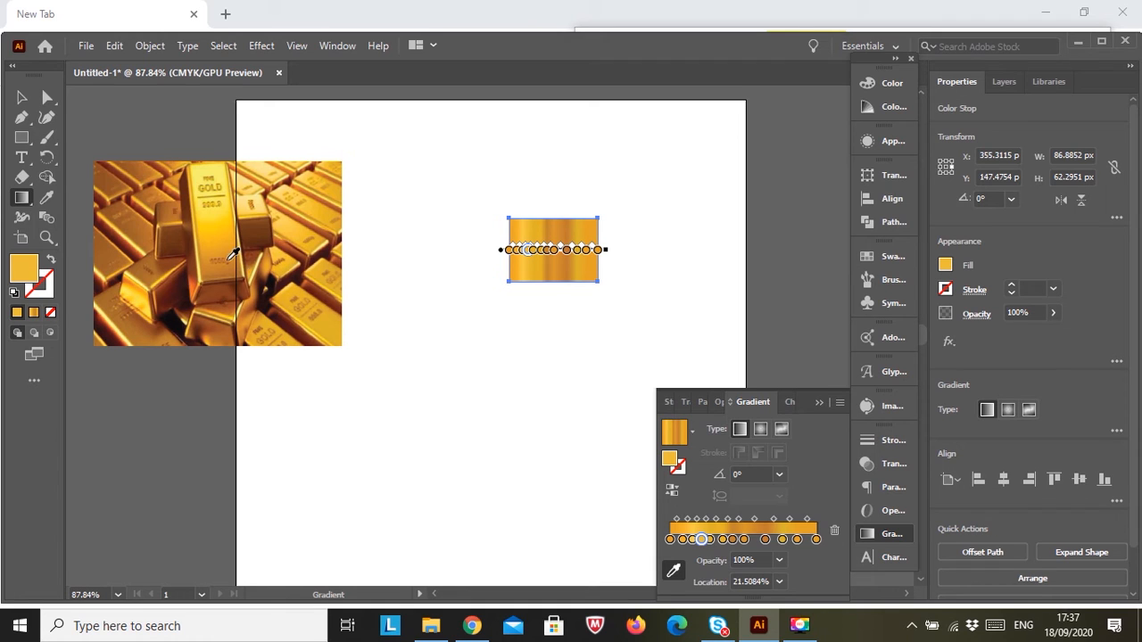
click(289, 240)
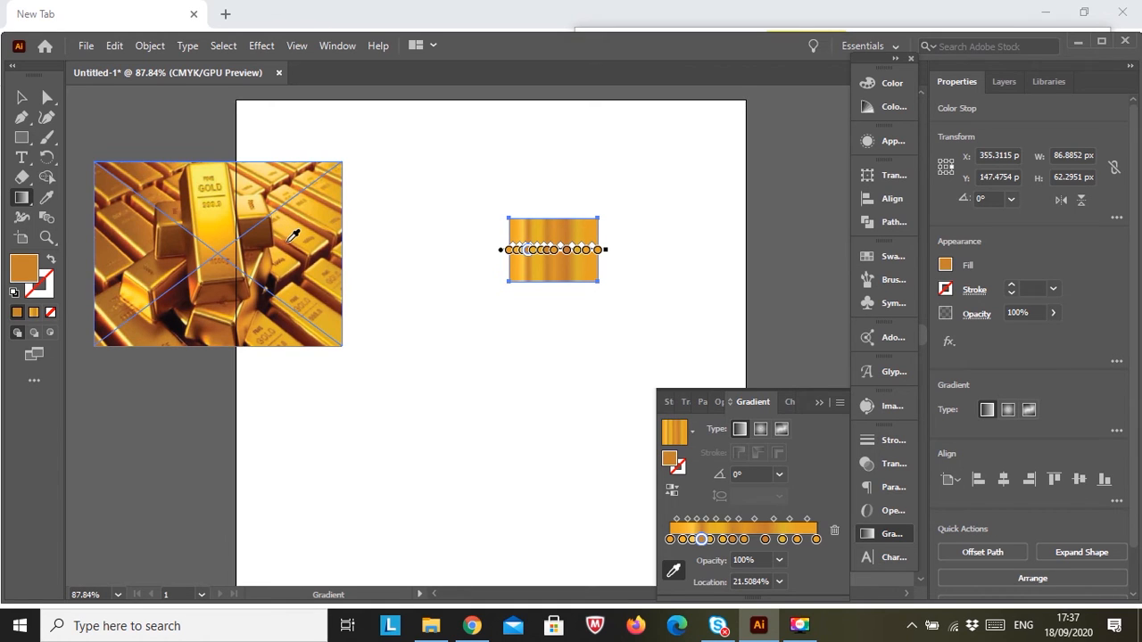
click(21, 100)
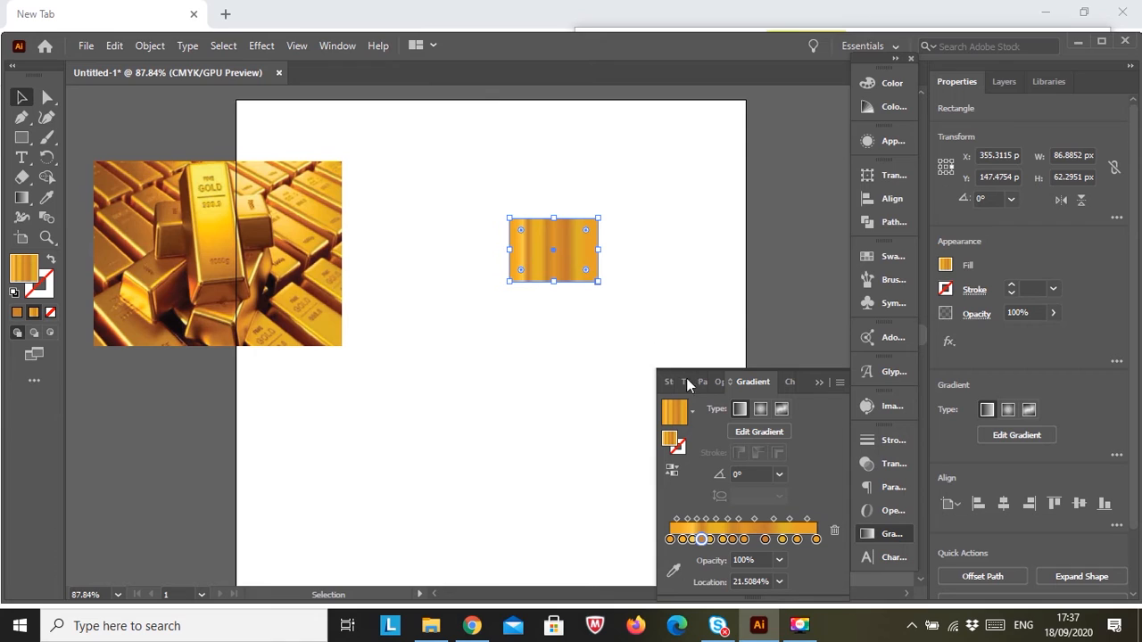
- Try the rectangle's linear gradient at angles of 45° and 60°
click(779, 475)
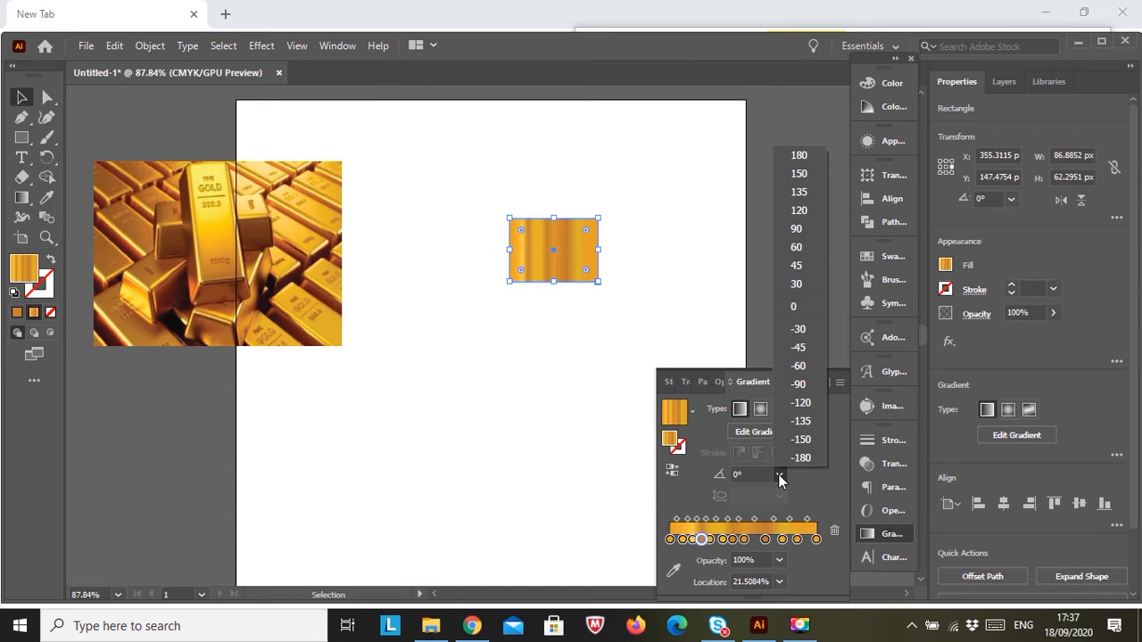
click(797, 266)
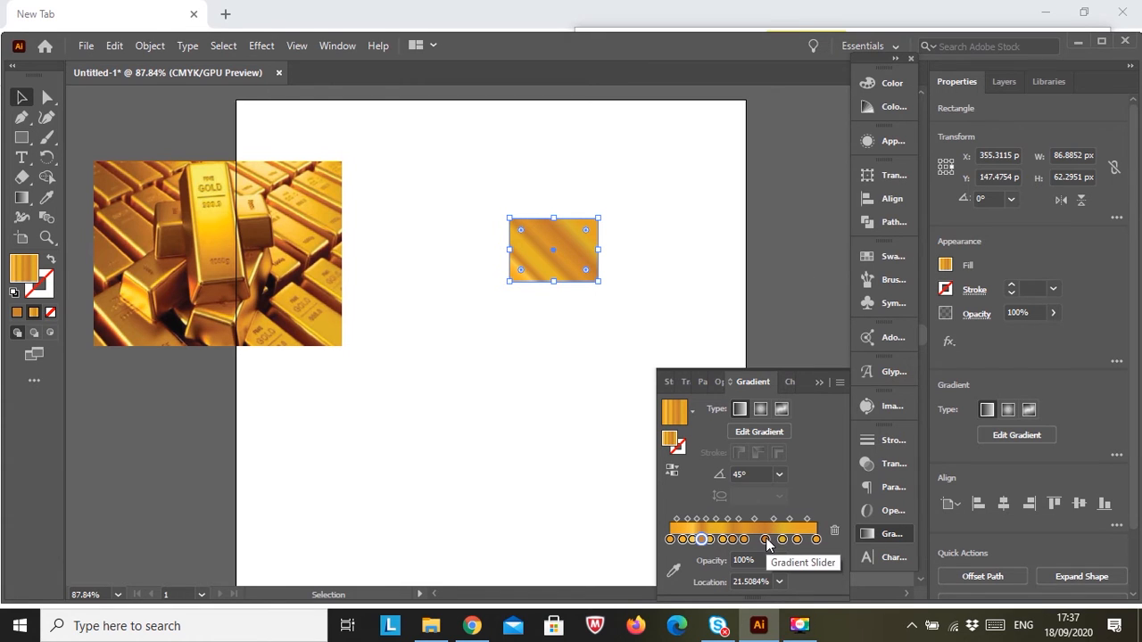
click(779, 474)
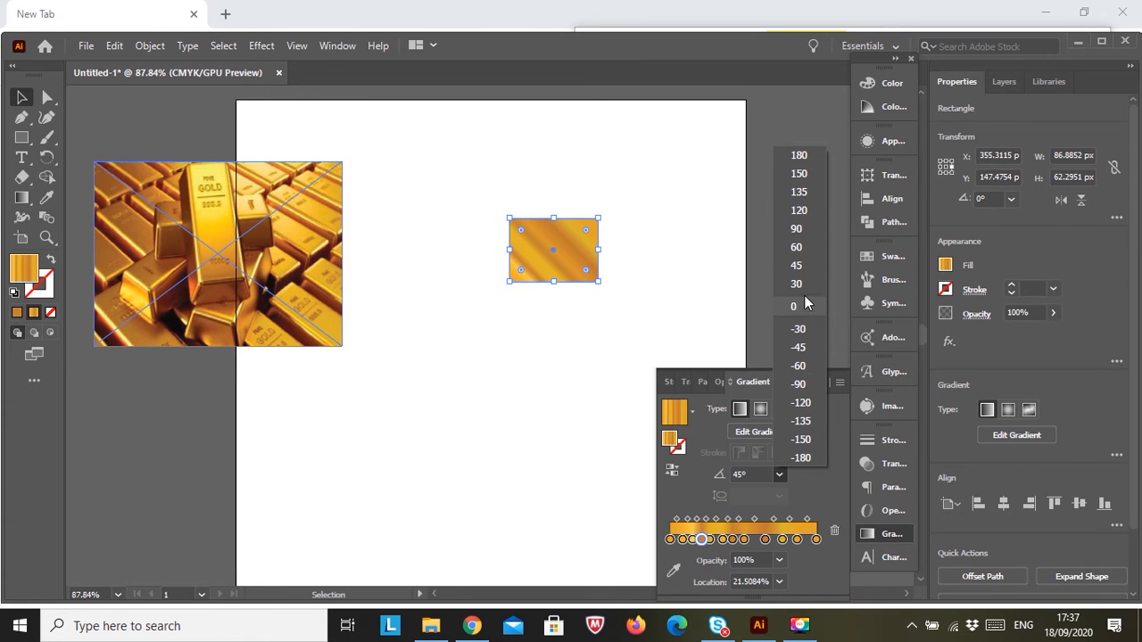
click(798, 248)
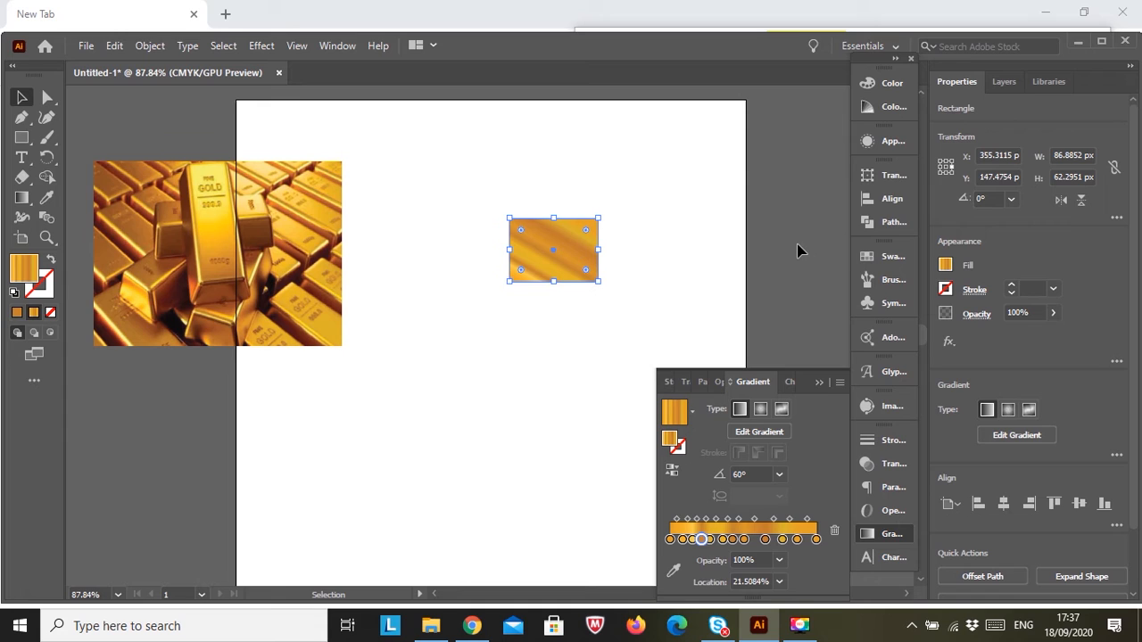
- Set the rectangle's gradient angle to 90° and deselect the rectangle
click(780, 475)
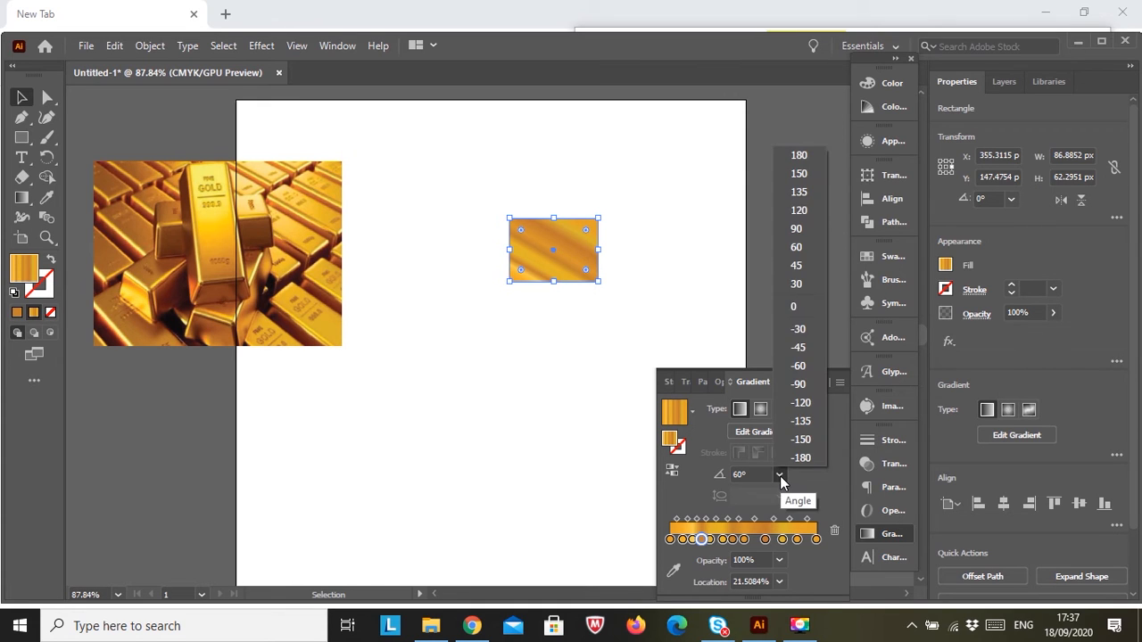
click(797, 229)
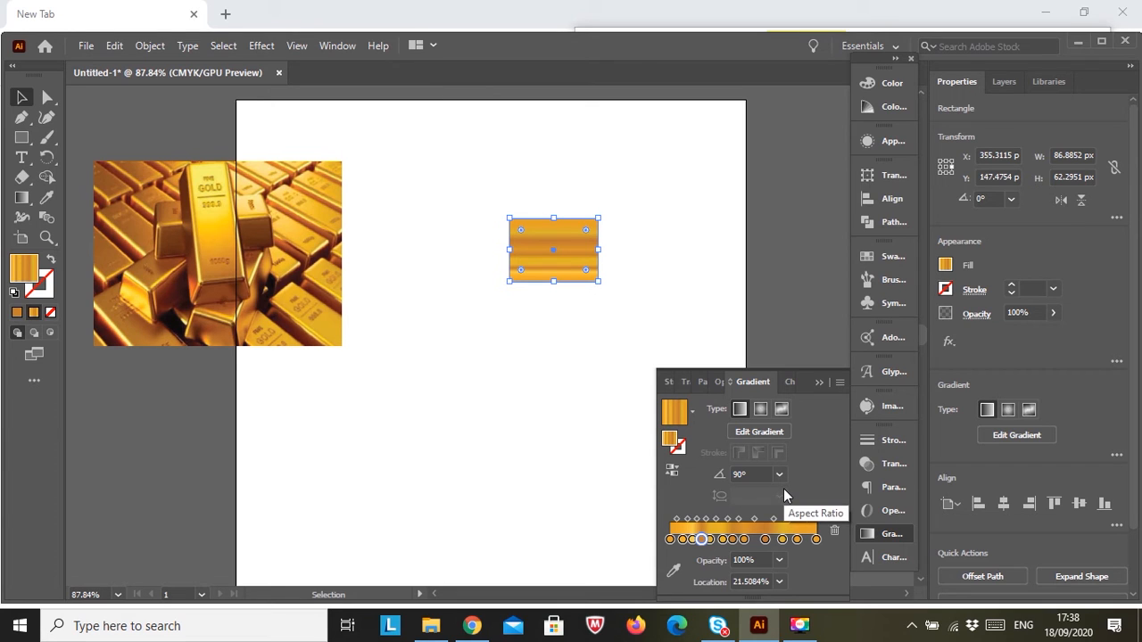
click(598, 332)
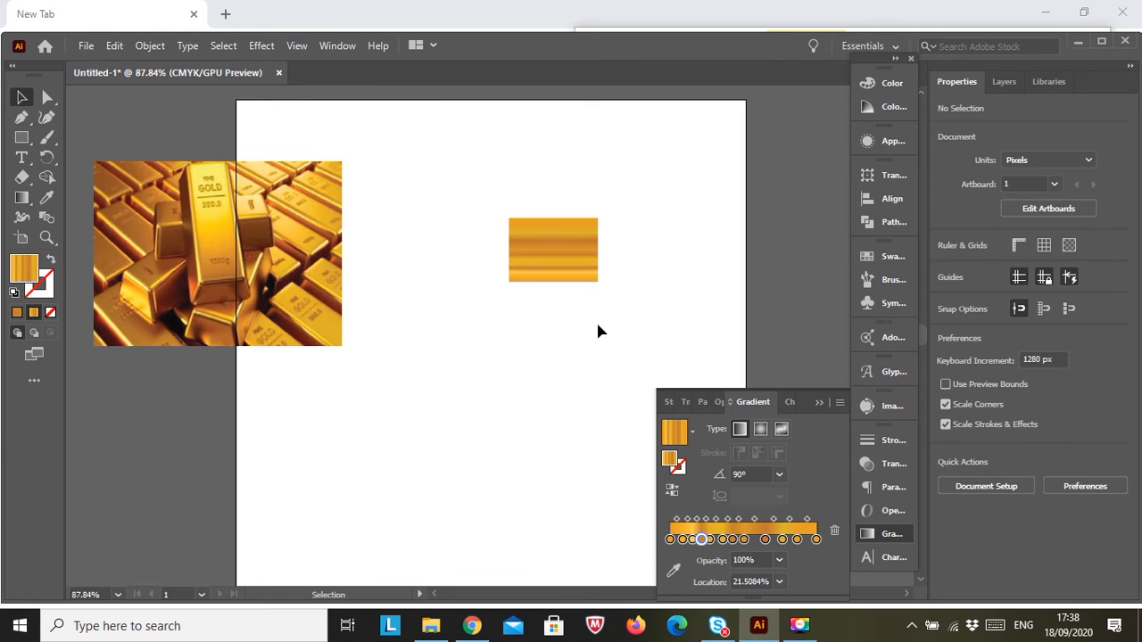
- Save the rectangle's gold gradient as a new gradient swatch, check it among the saved gradients, and deselect the rectangle
click(561, 275)
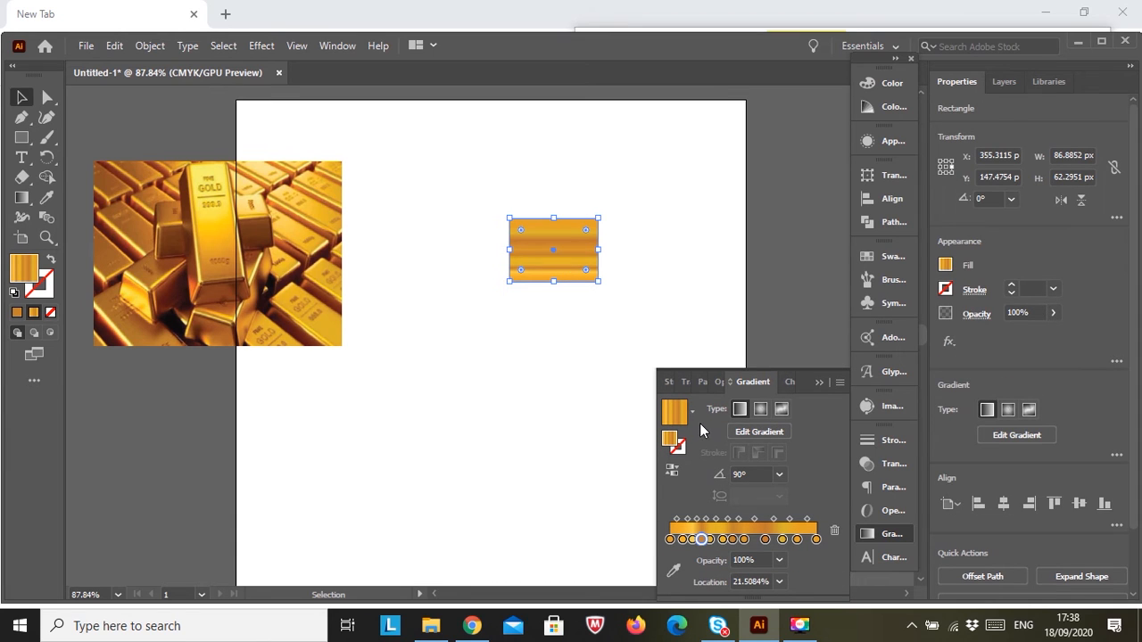
click(693, 414)
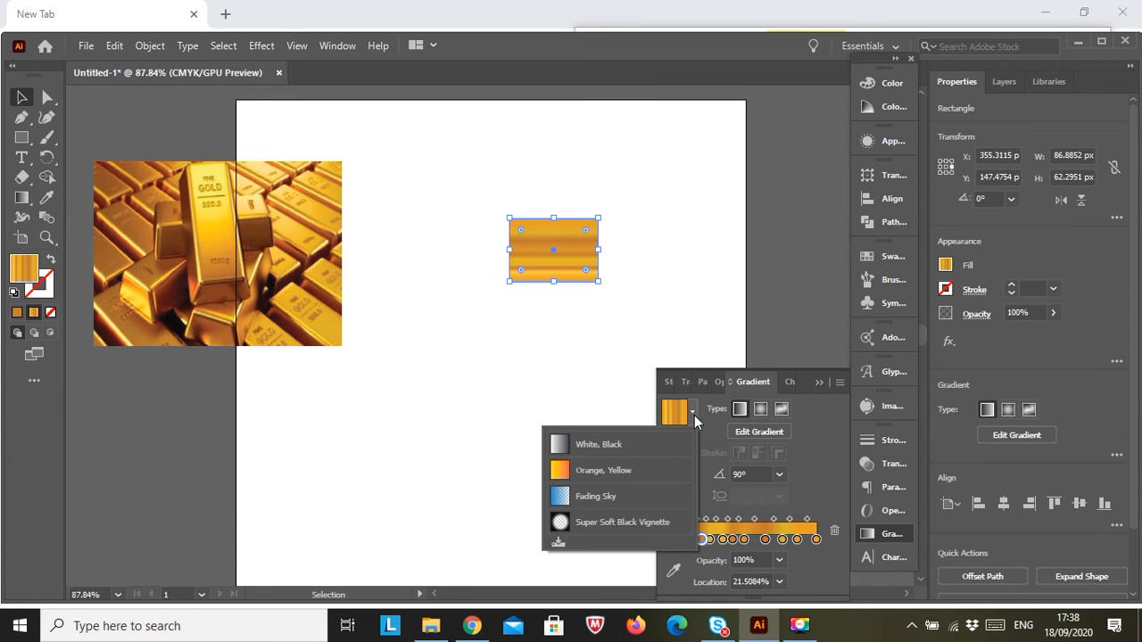
click(559, 543)
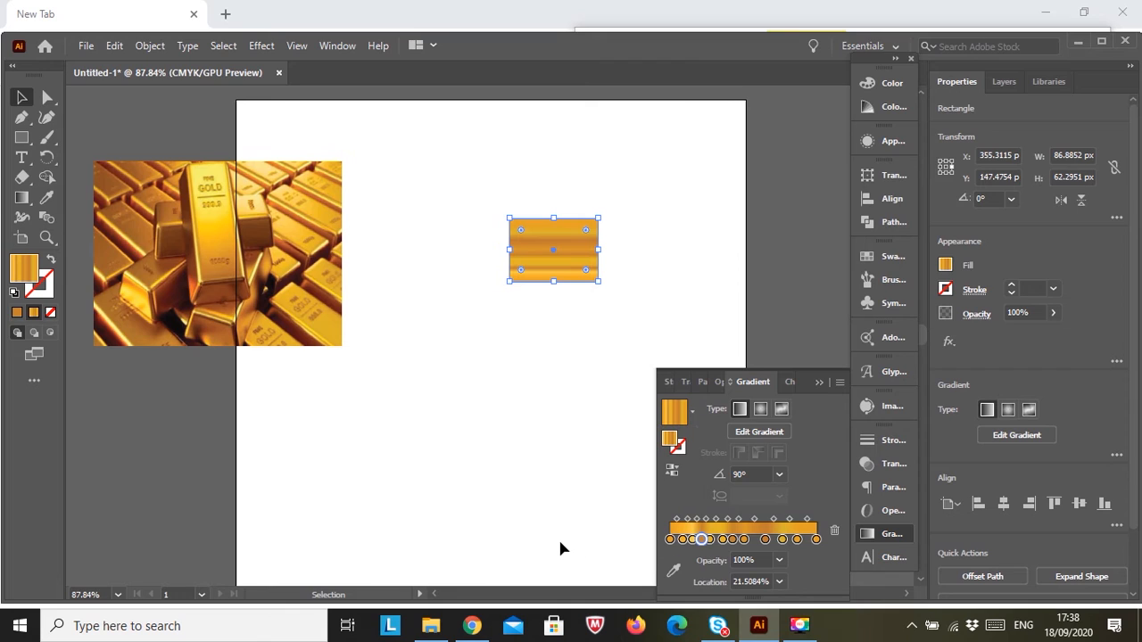
click(693, 413)
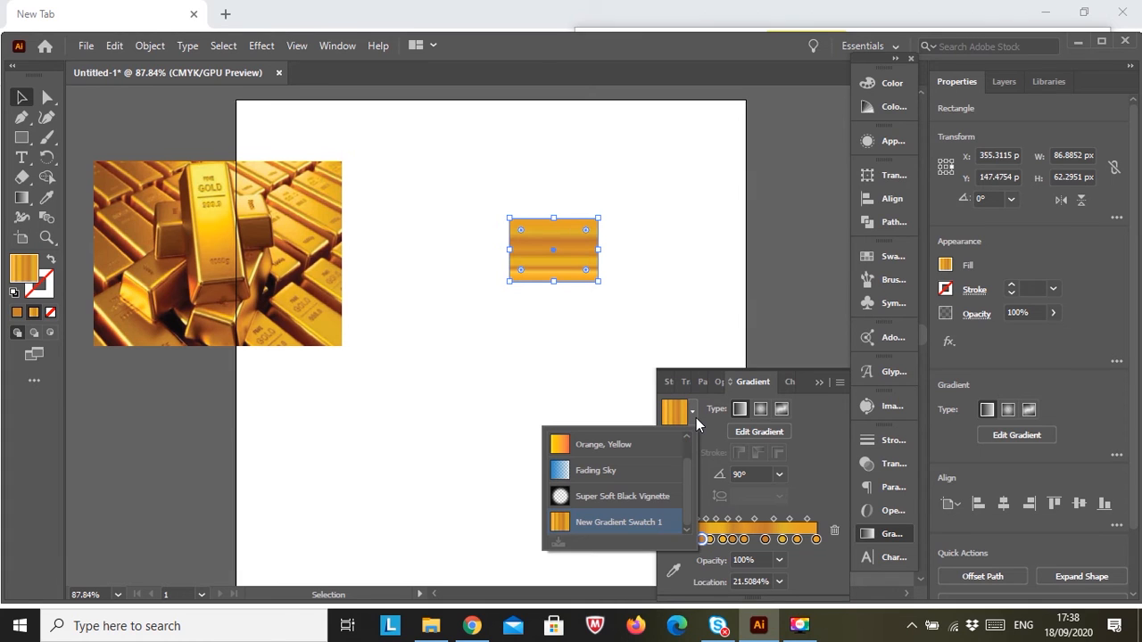
click(631, 526)
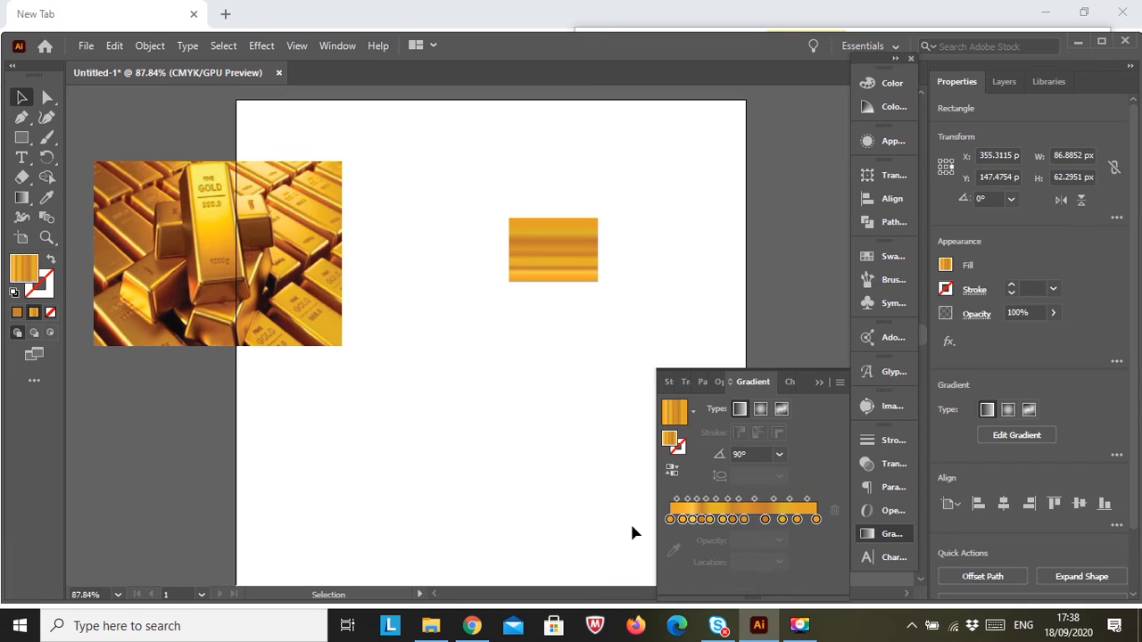
click(631, 526)
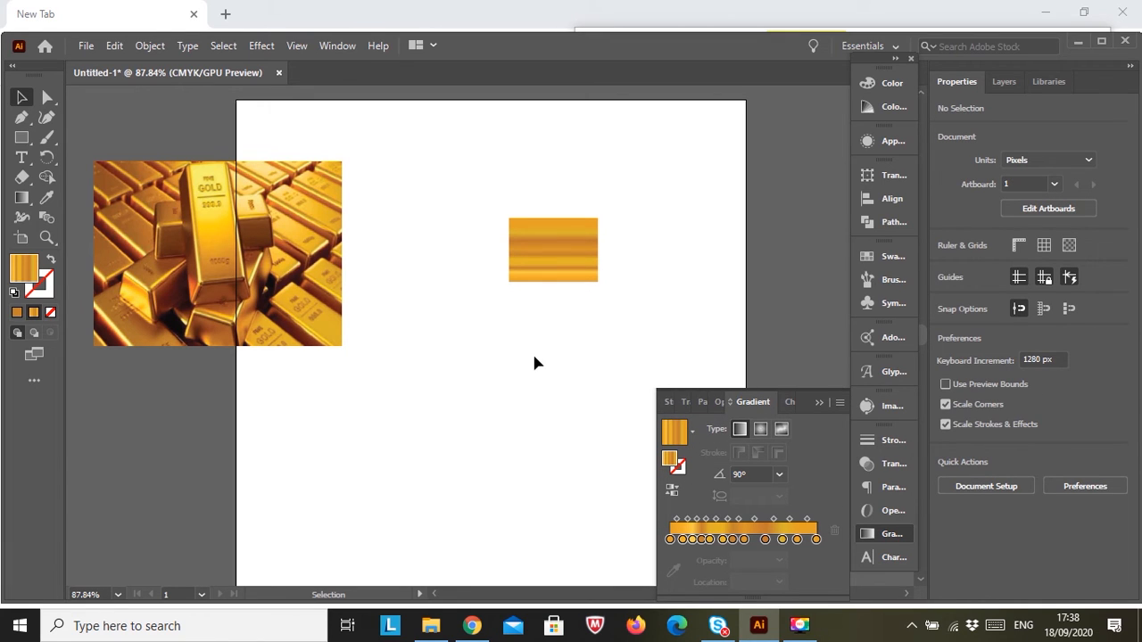
- Delete the gold bar image and move the gradient rectangle off the artboard, beside its left edge
click(818, 402)
click(255, 324)
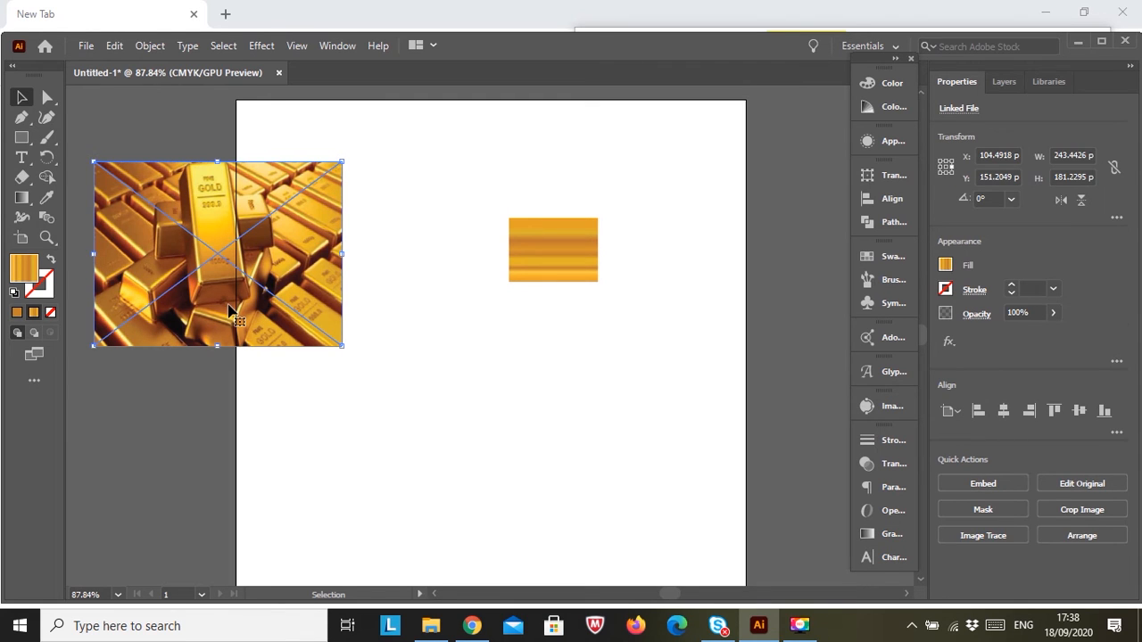
key(Delete)
click(544, 260)
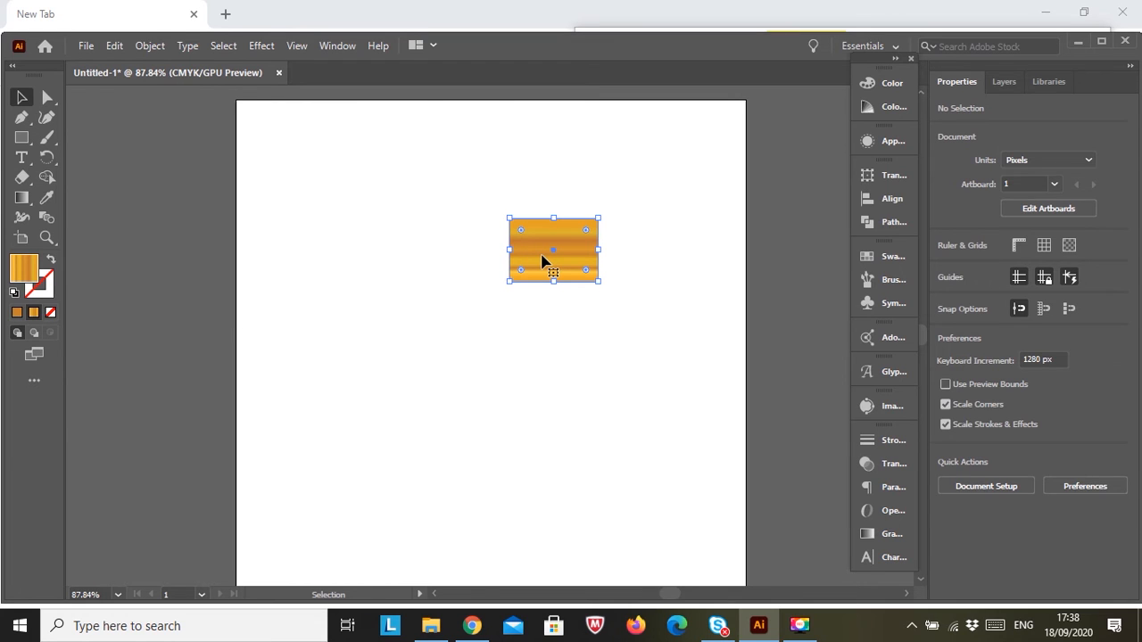
drag(542, 259, 150, 235)
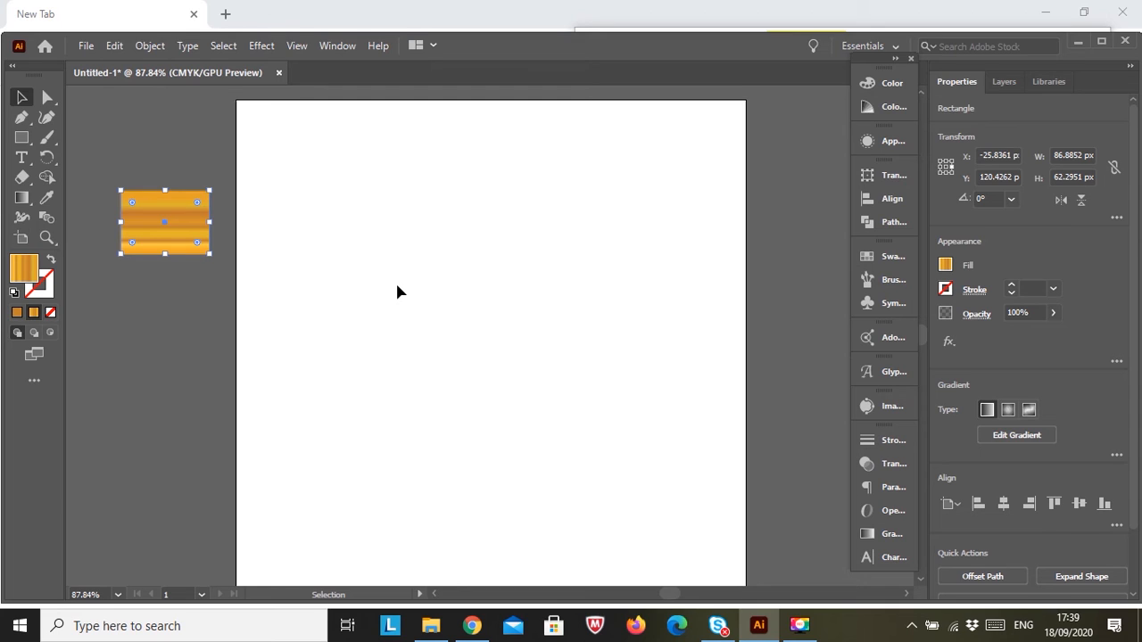
- Add the text "Good" at 70 pt in the upper middle of the artboard
click(24, 161)
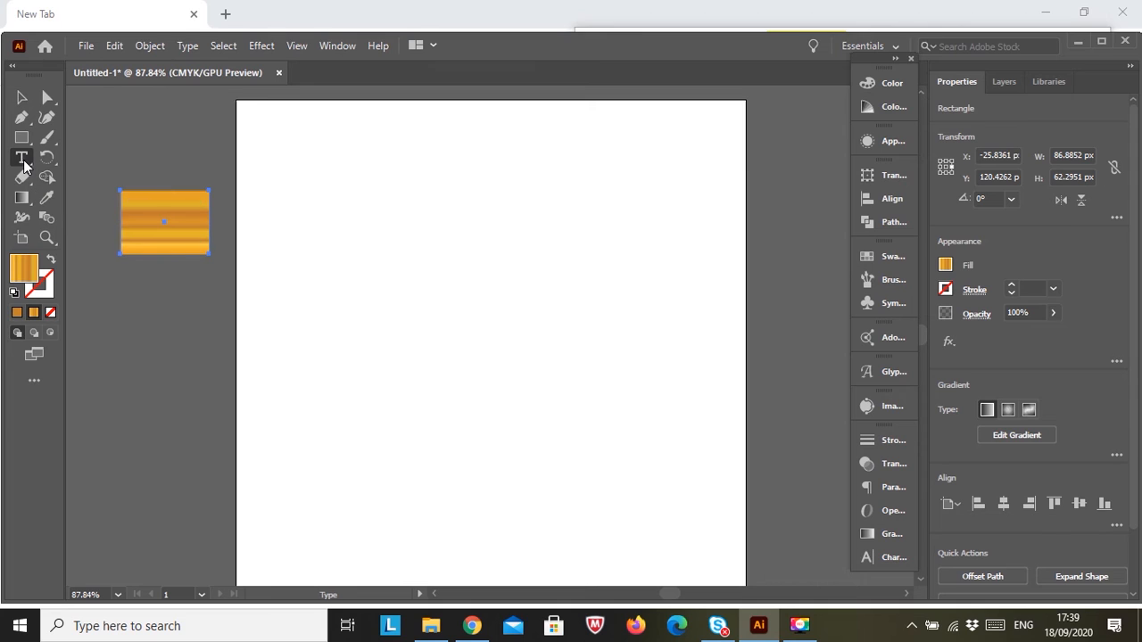
click(397, 292)
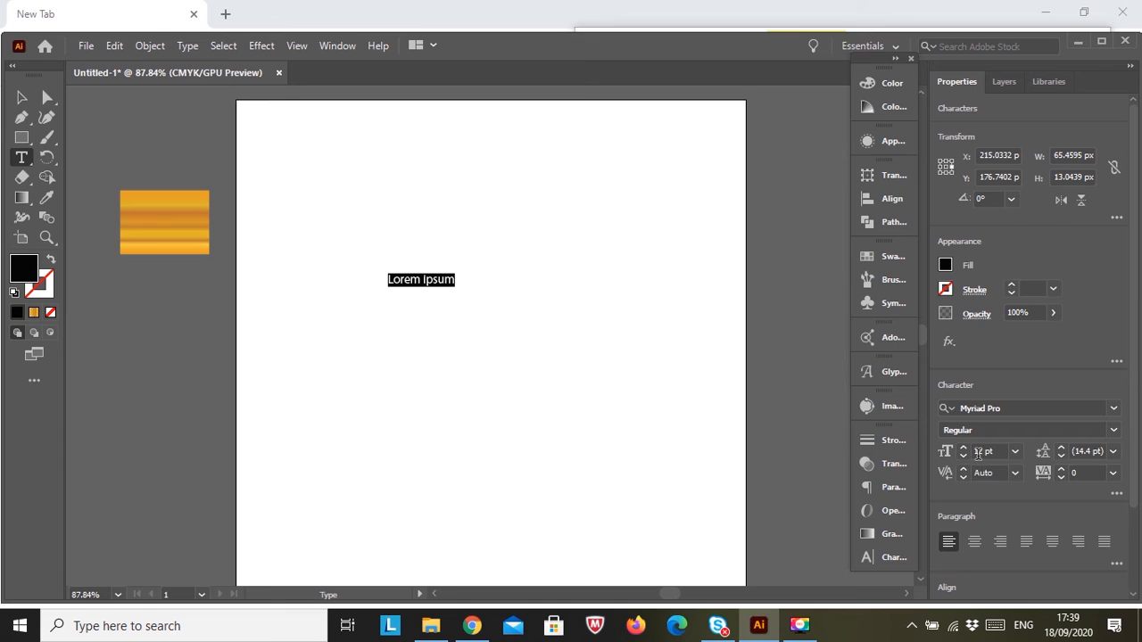
click(977, 453)
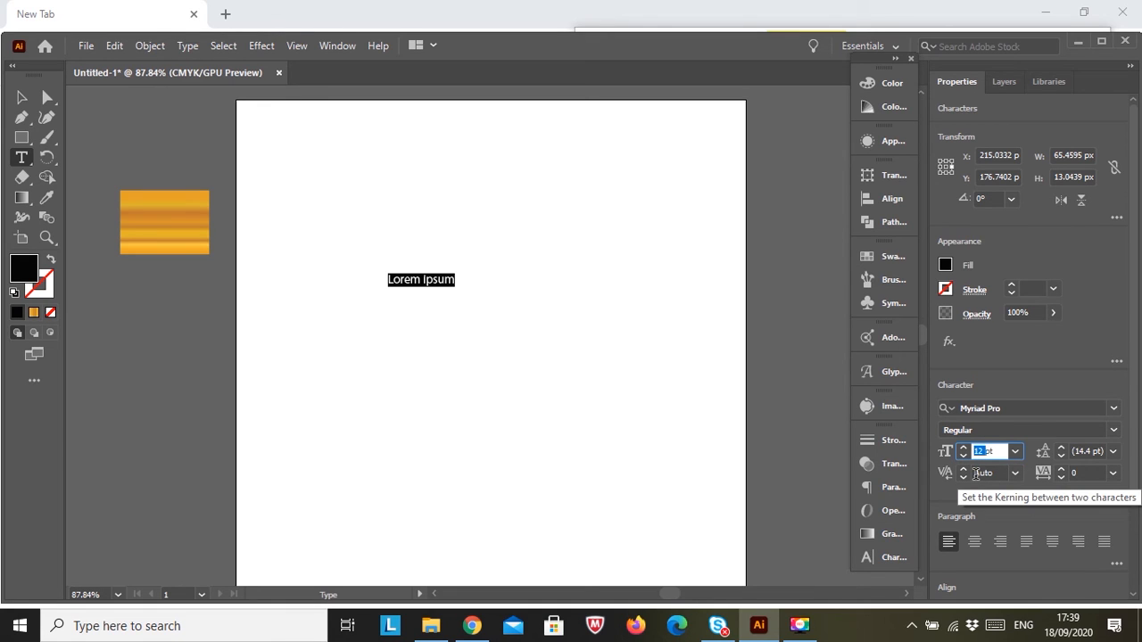
text(70)
key(Return)
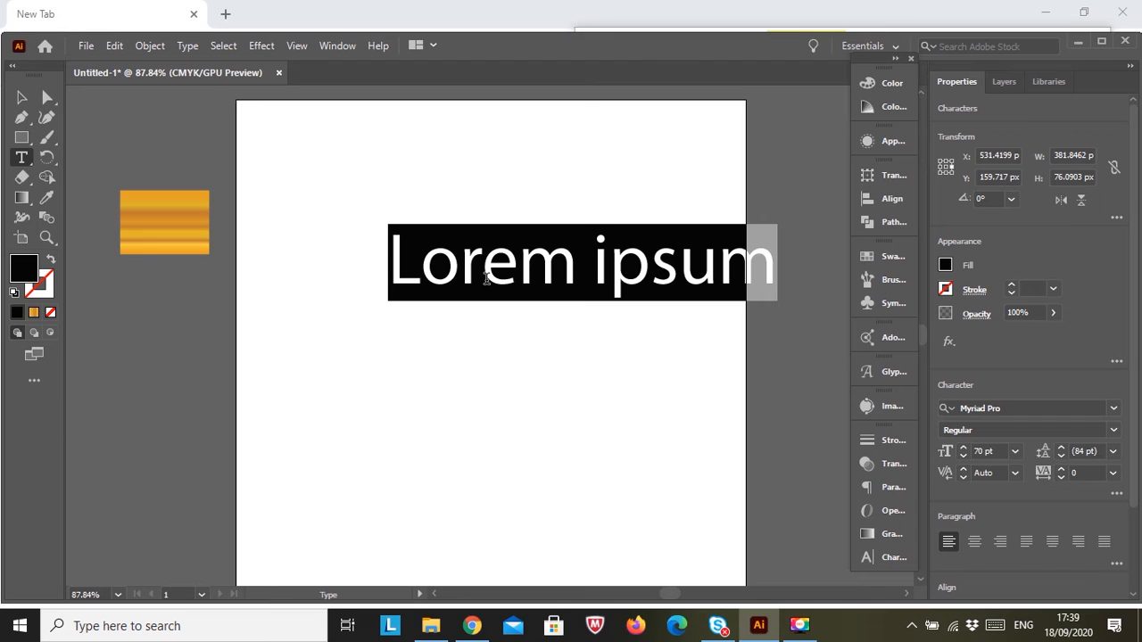
text(Goo)
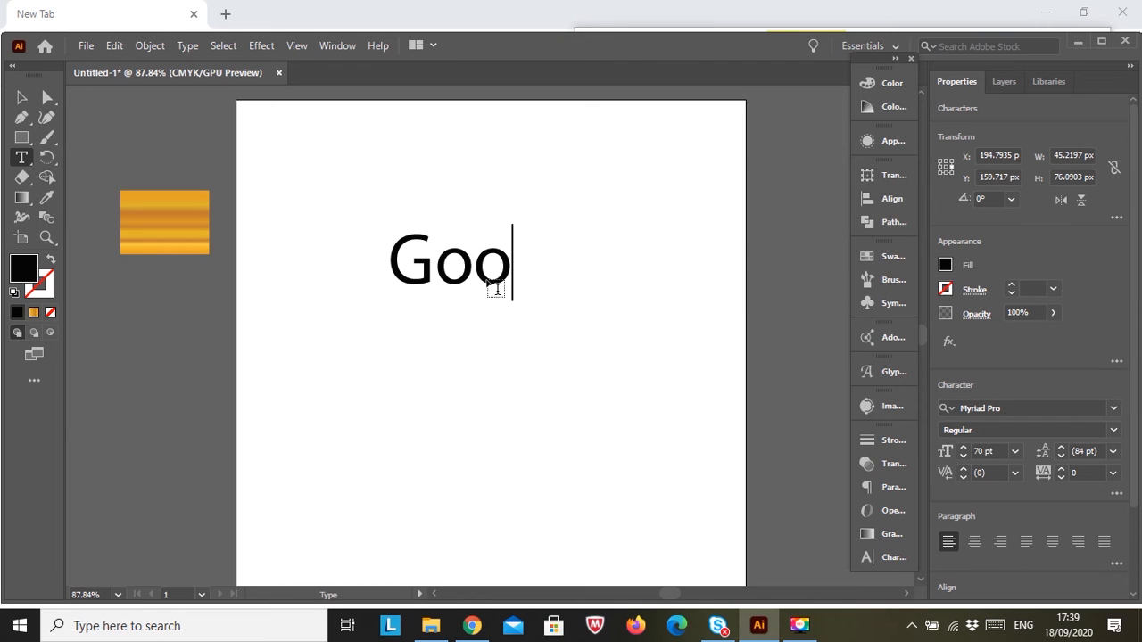
text(d)
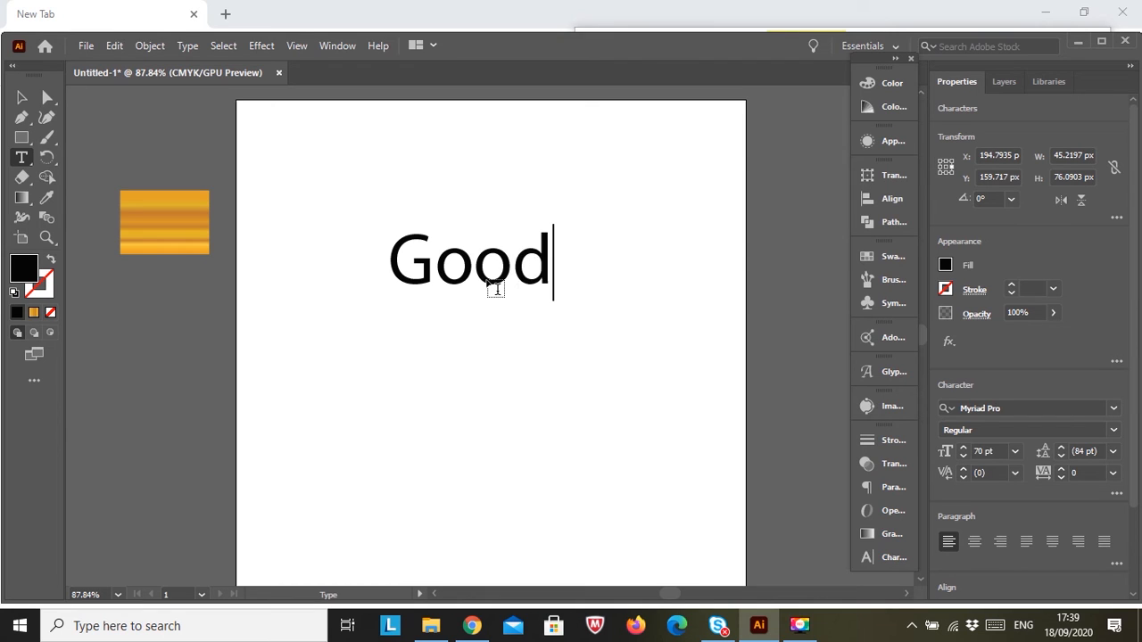
click(22, 100)
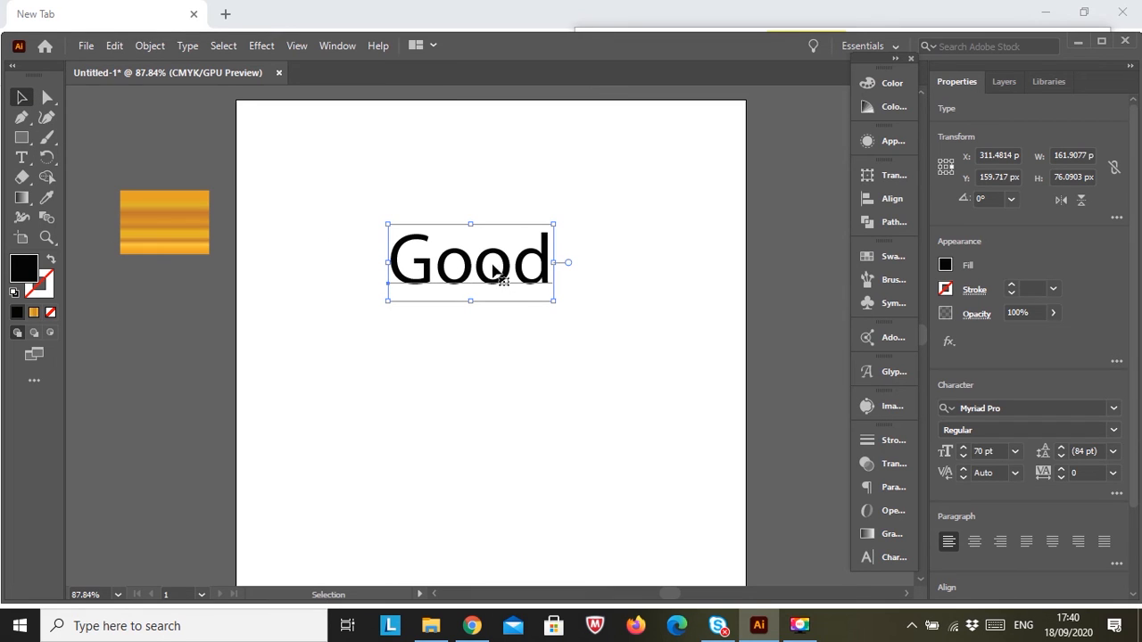
- Fill the text "Good" with a solid orange of about C 6.27, M 53.33, Y 100, K 0
click(946, 266)
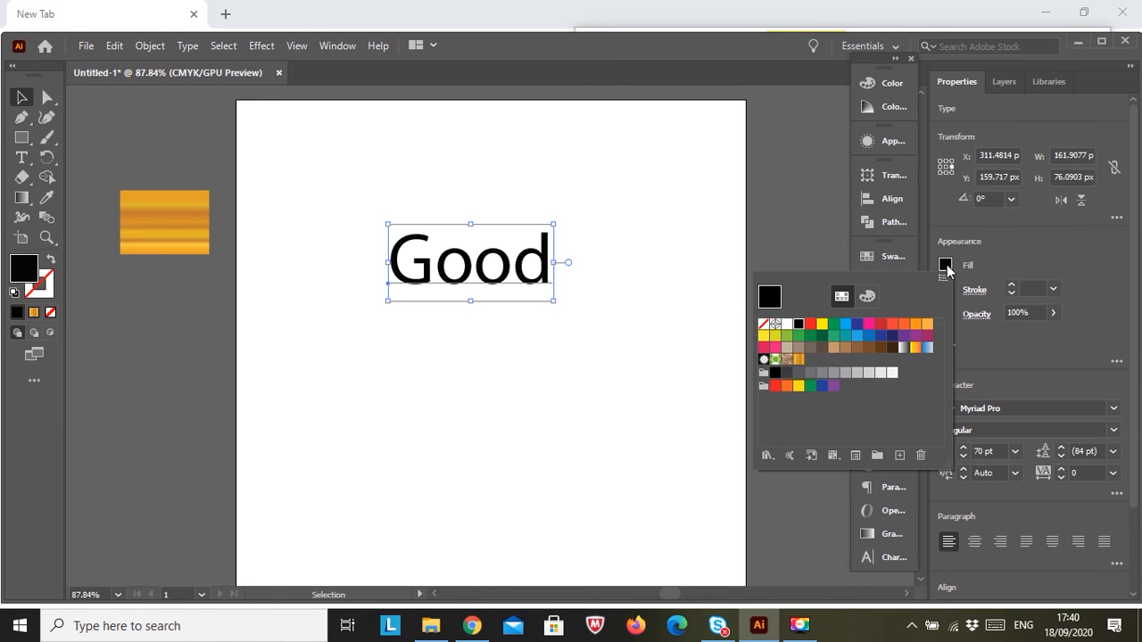
click(868, 296)
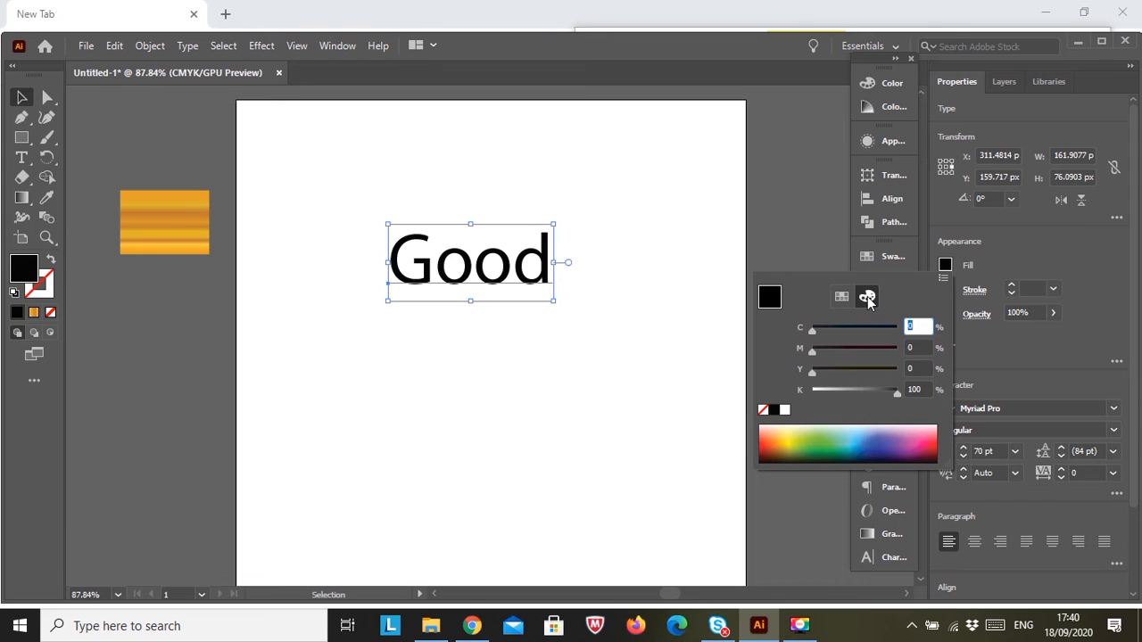
click(782, 437)
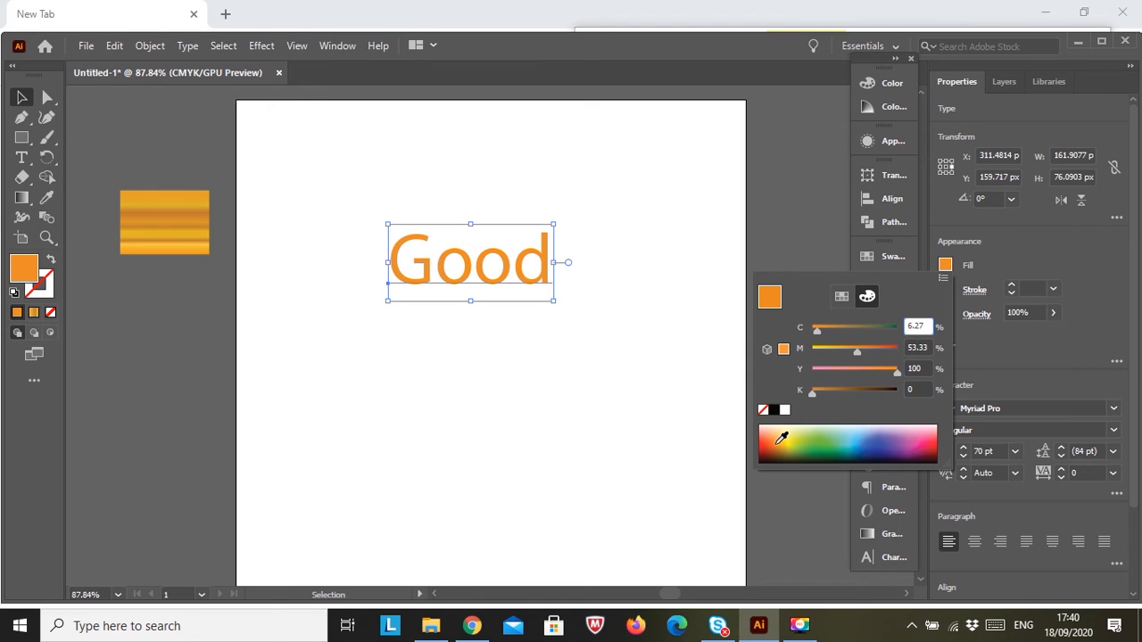
click(946, 269)
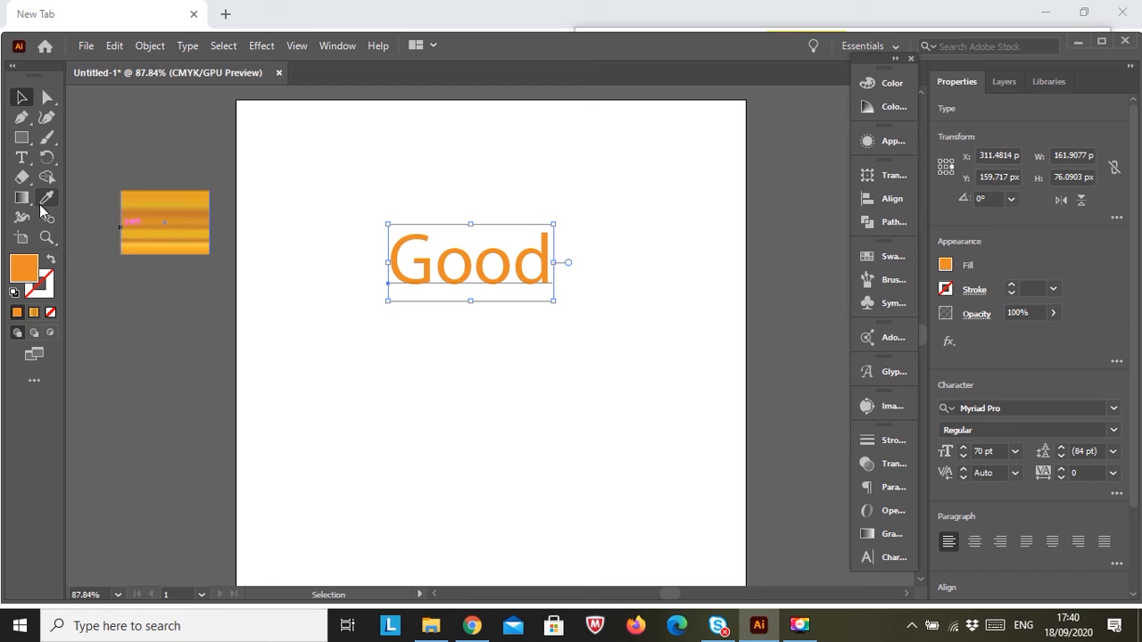
- Try to apply the rectangle's gold gradient to the live text "Good" with the Eyedropper
click(47, 199)
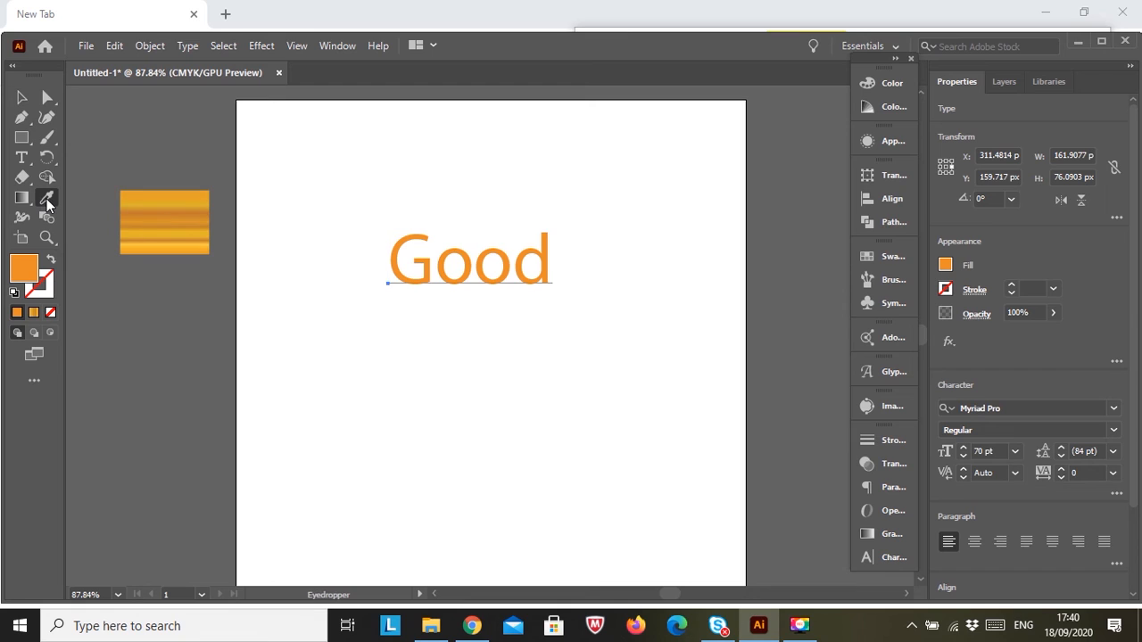
click(153, 204)
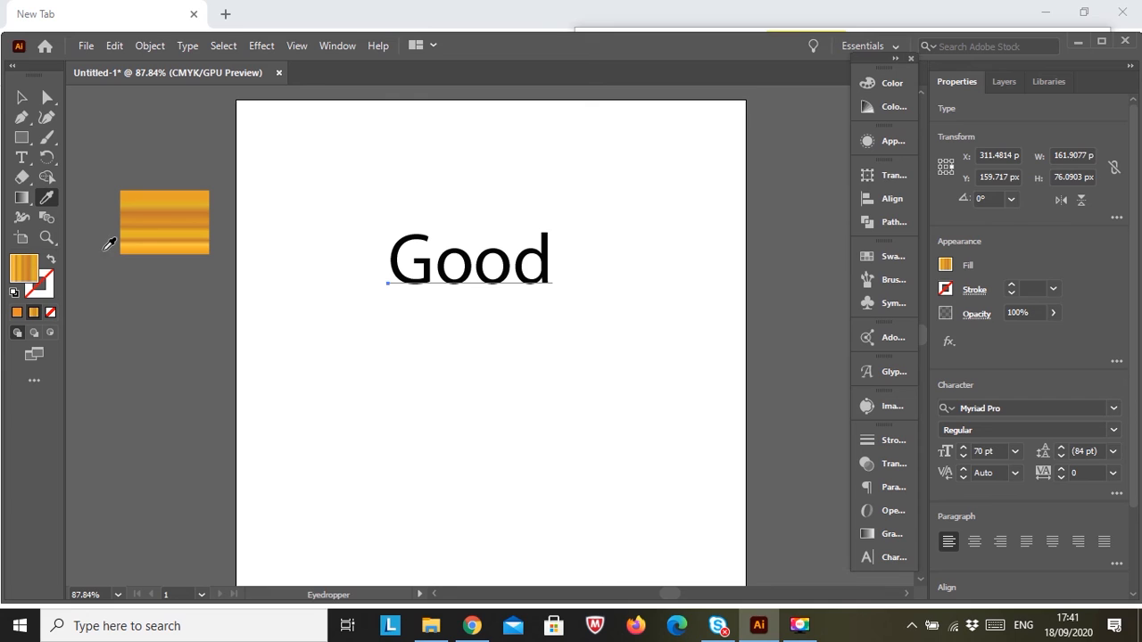
click(17, 101)
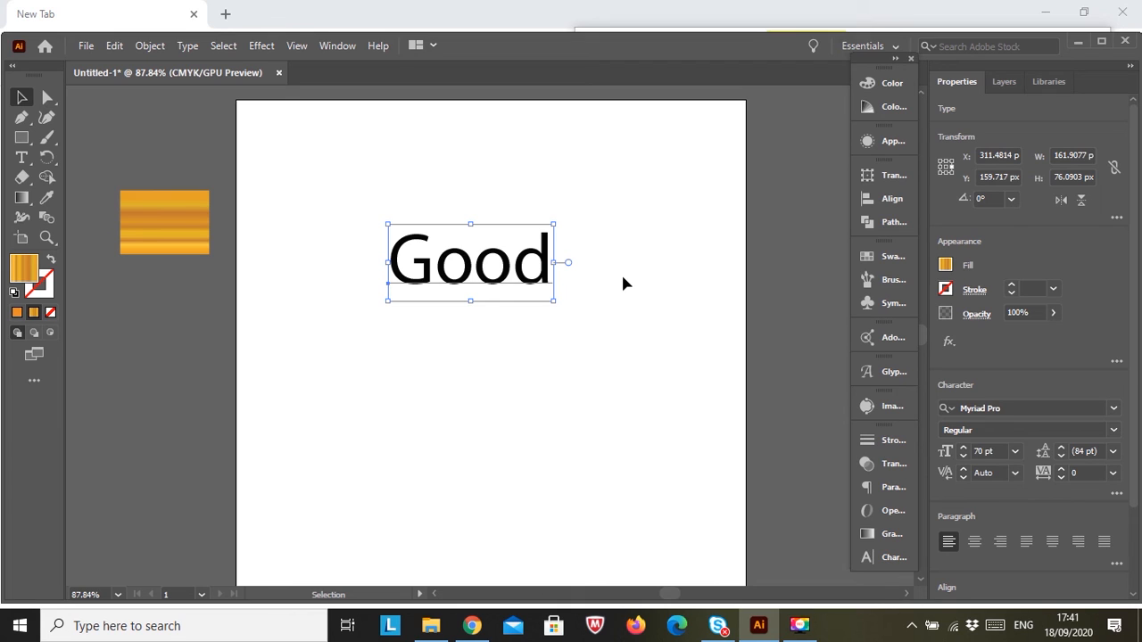
- Convert the text "Good" to outlines
scroll(1136, 527, down, 2)
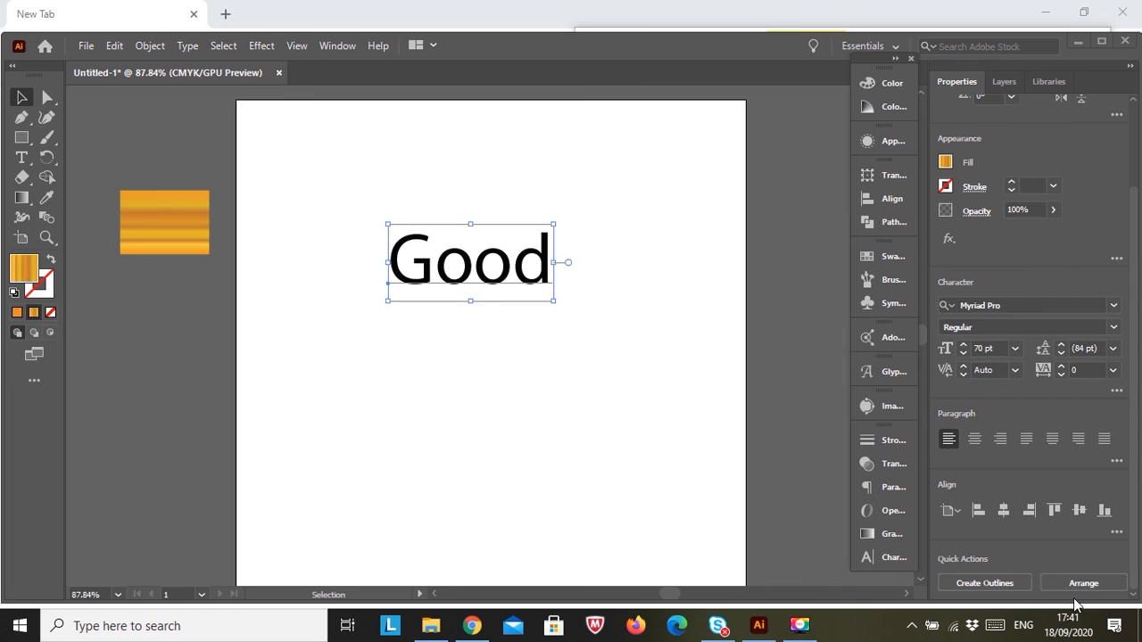
right_click(479, 278)
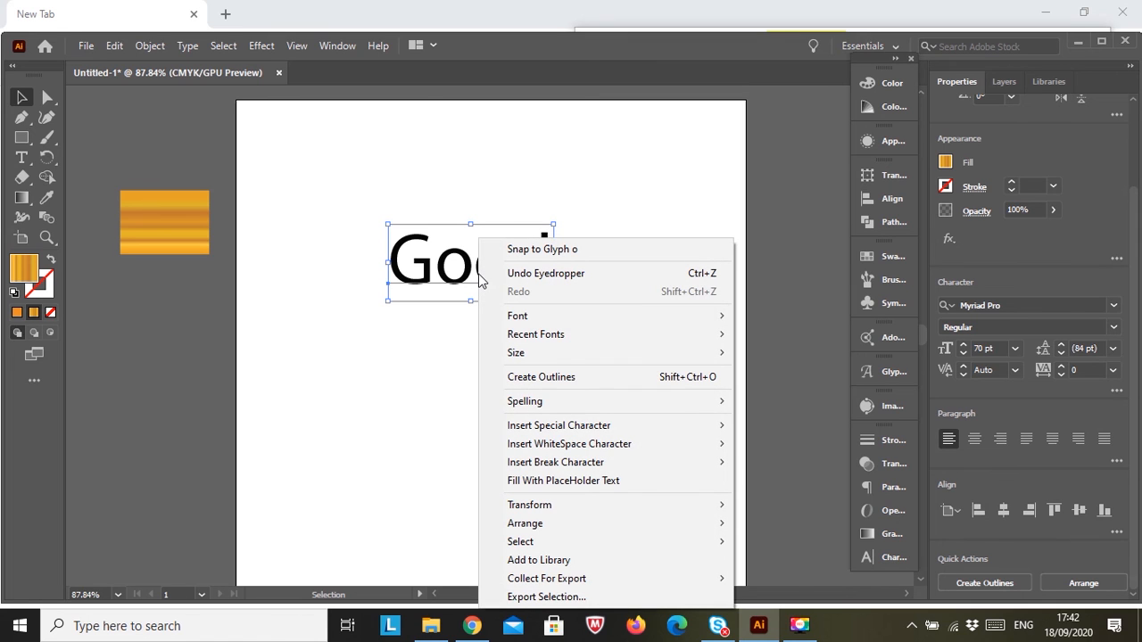
mouse_move(564, 403)
click(571, 379)
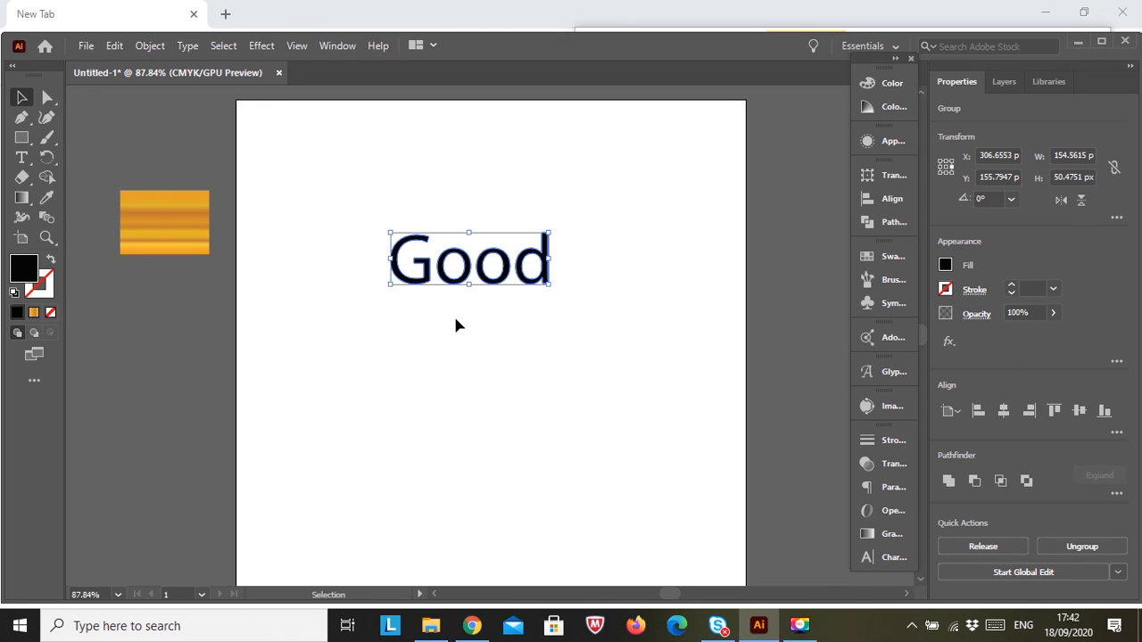
- Fill the outlined word "Good" with the rectangle's gold gradient using the Eyedropper
click(47, 197)
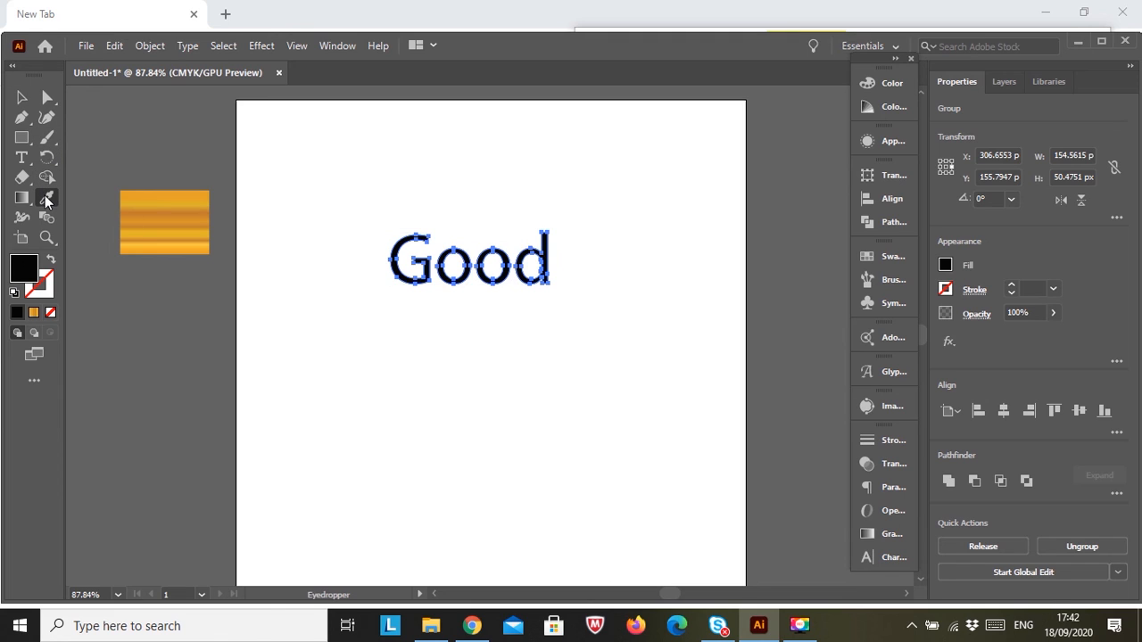
click(157, 197)
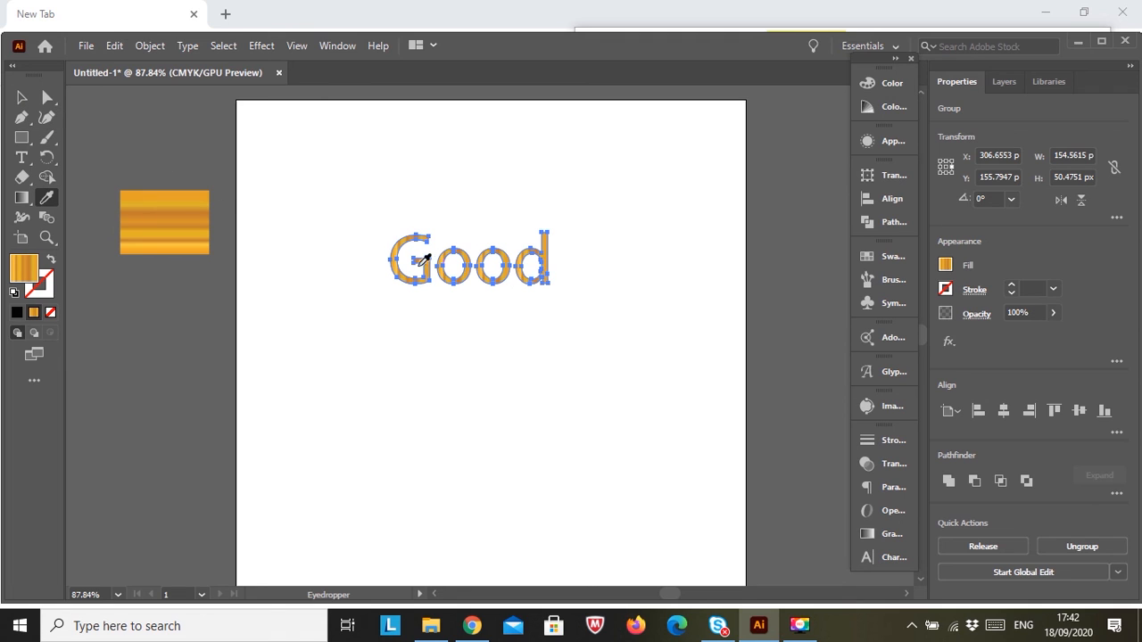
click(20, 100)
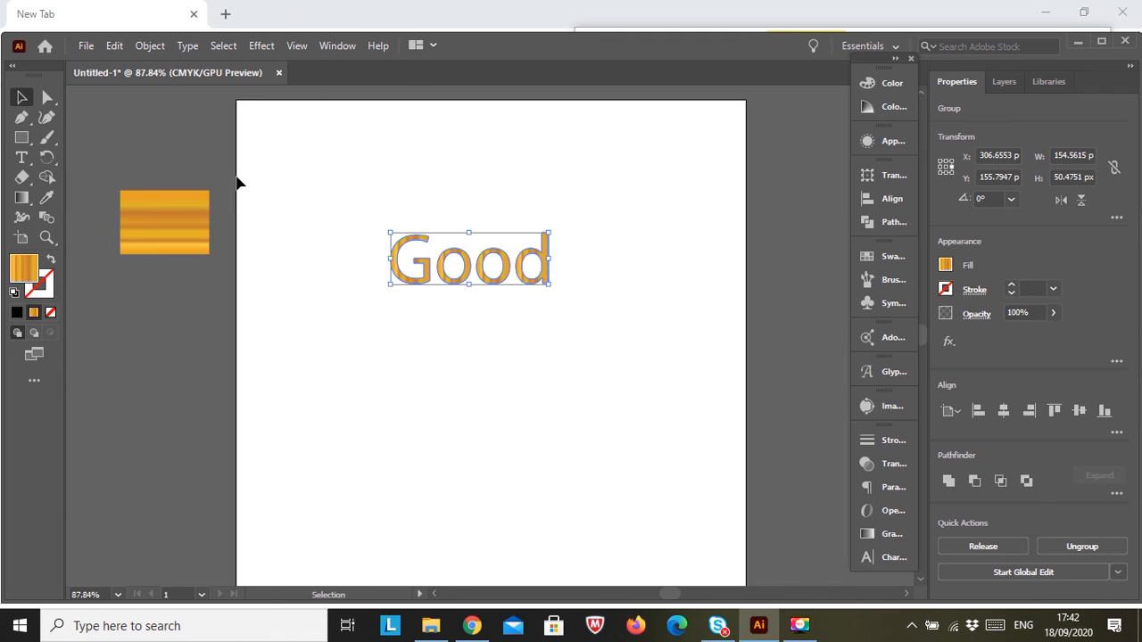
click(357, 170)
click(446, 282)
- Add the text "Bad" below the word "Good" and move it slightly lower to widen the gap
click(22, 157)
click(389, 353)
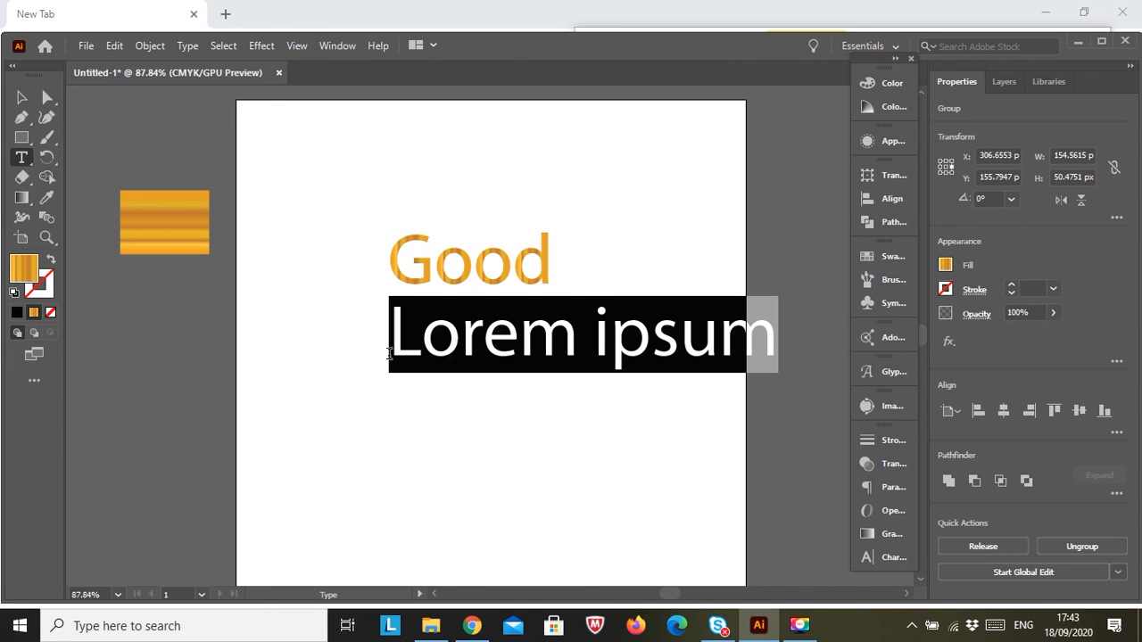
text(Bad)
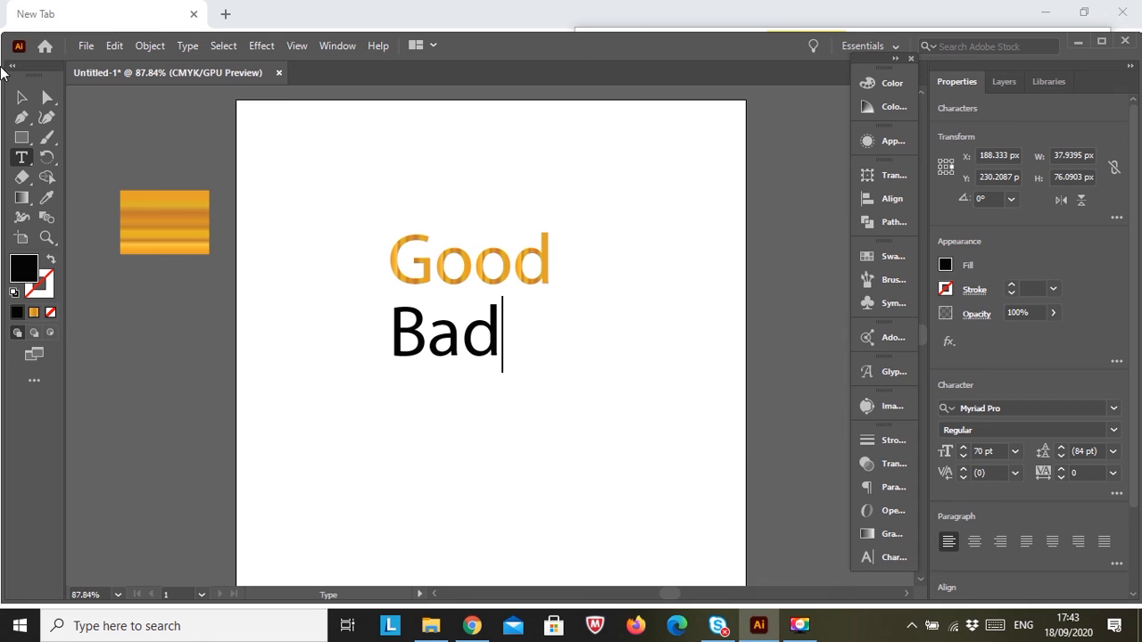
click(22, 98)
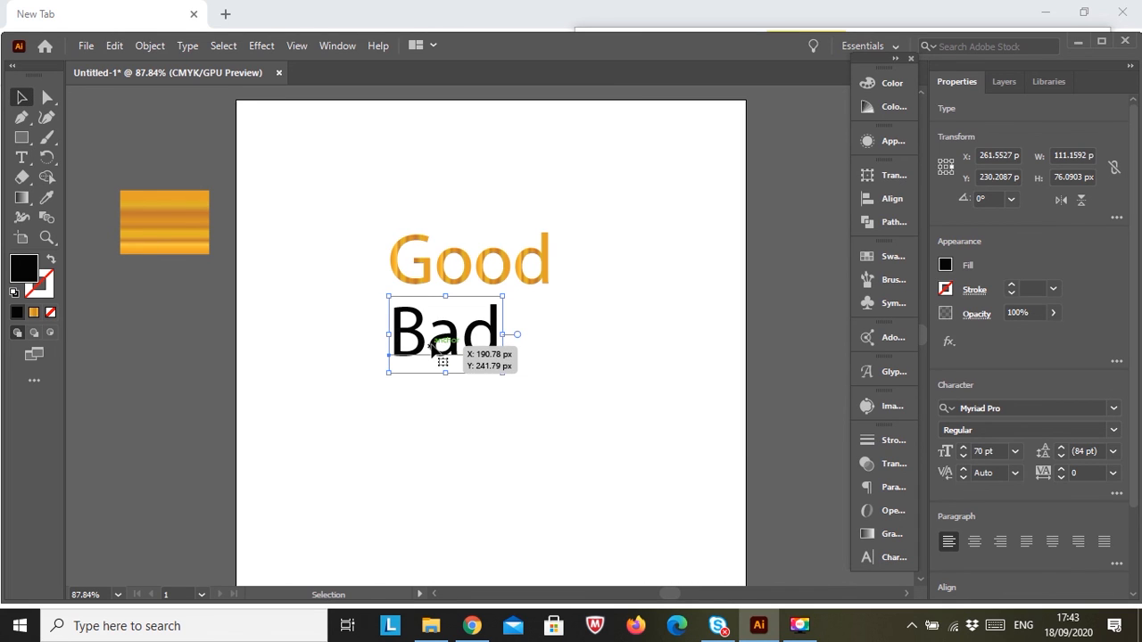
drag(432, 342, 443, 367)
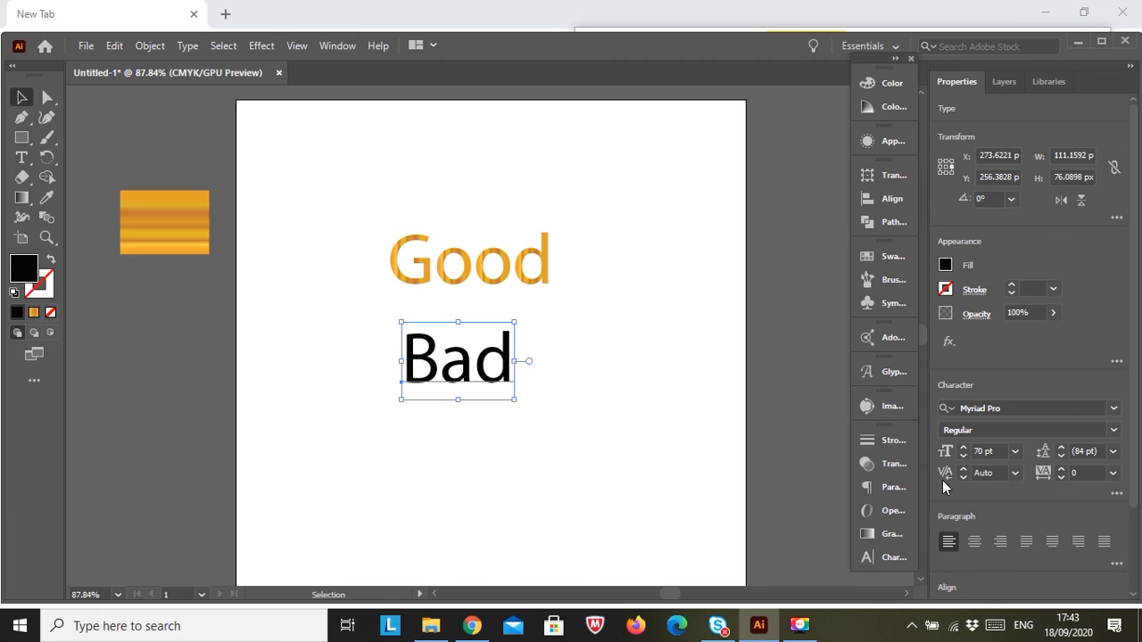
- Set the font of "Bad" to Copperplate Gothic Bold and move the text slightly down, roughly centred under "Good"
click(1114, 408)
key(Down)
key(Down)
key(Down)
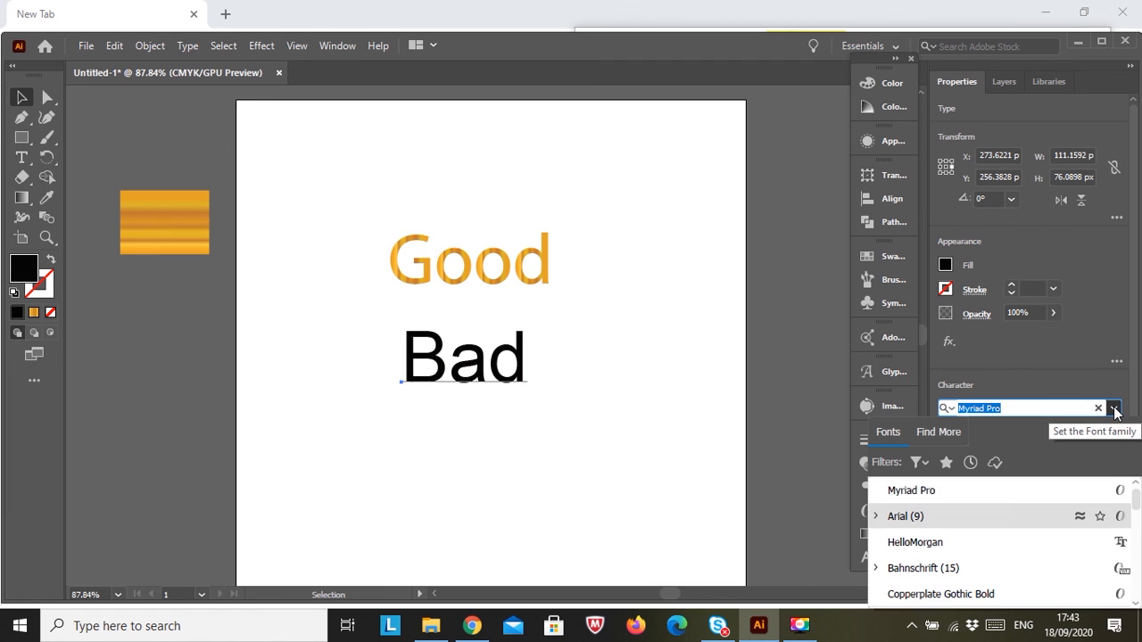
key(Down)
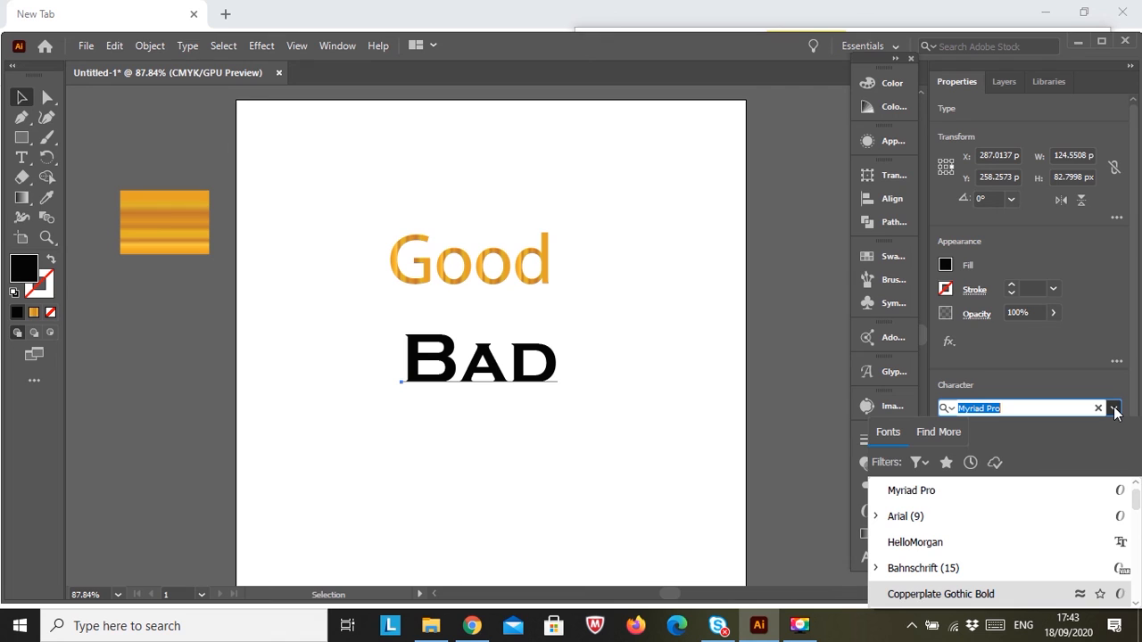
key(Return)
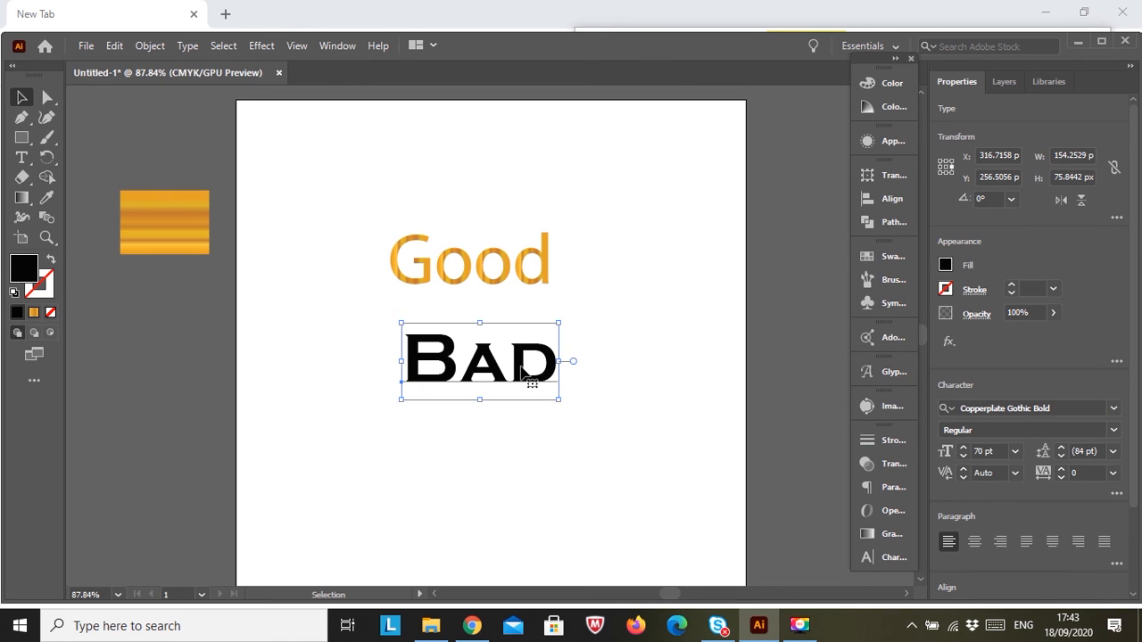
drag(522, 373, 517, 381)
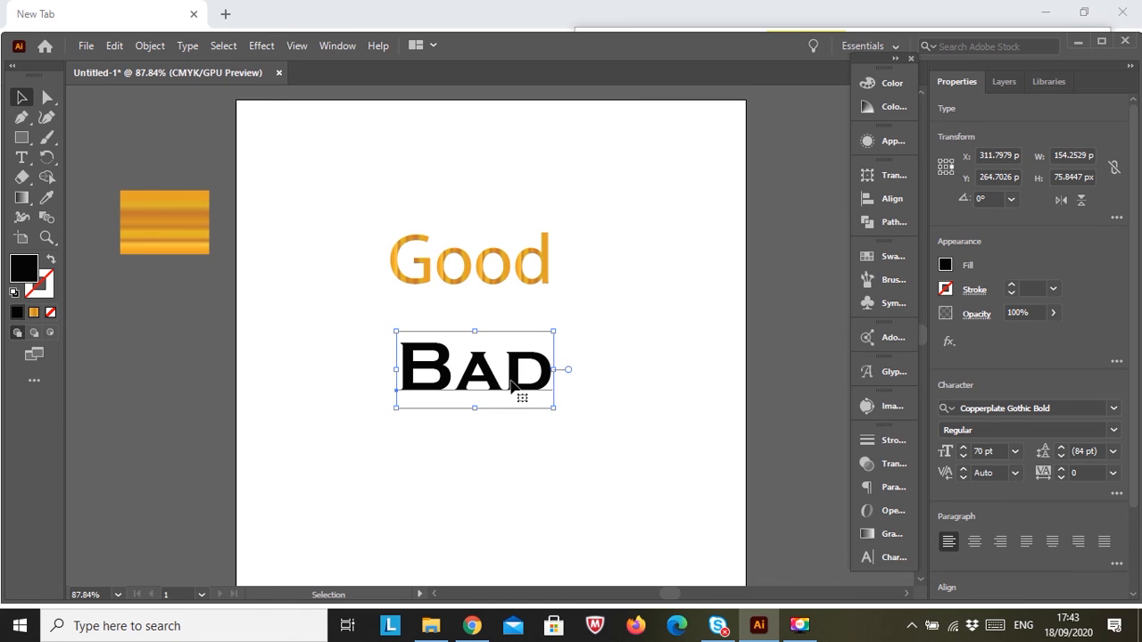
- Convert the text "Bad" to outlines and fill it with the rectangle's gold gradient using the Eyedropper
right_click(513, 386)
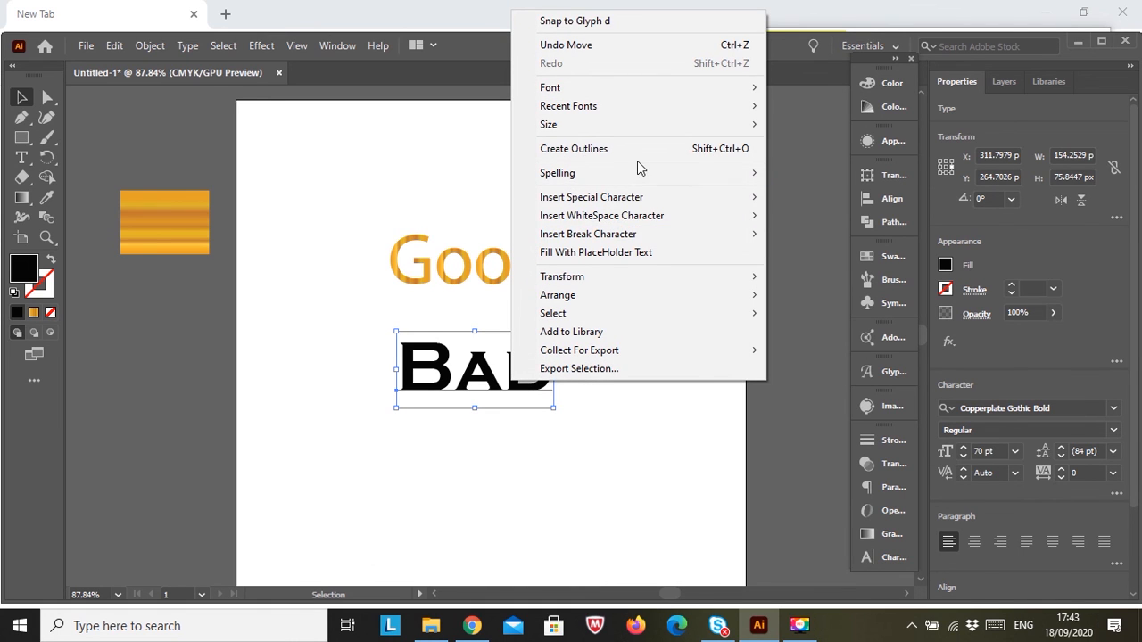
click(644, 160)
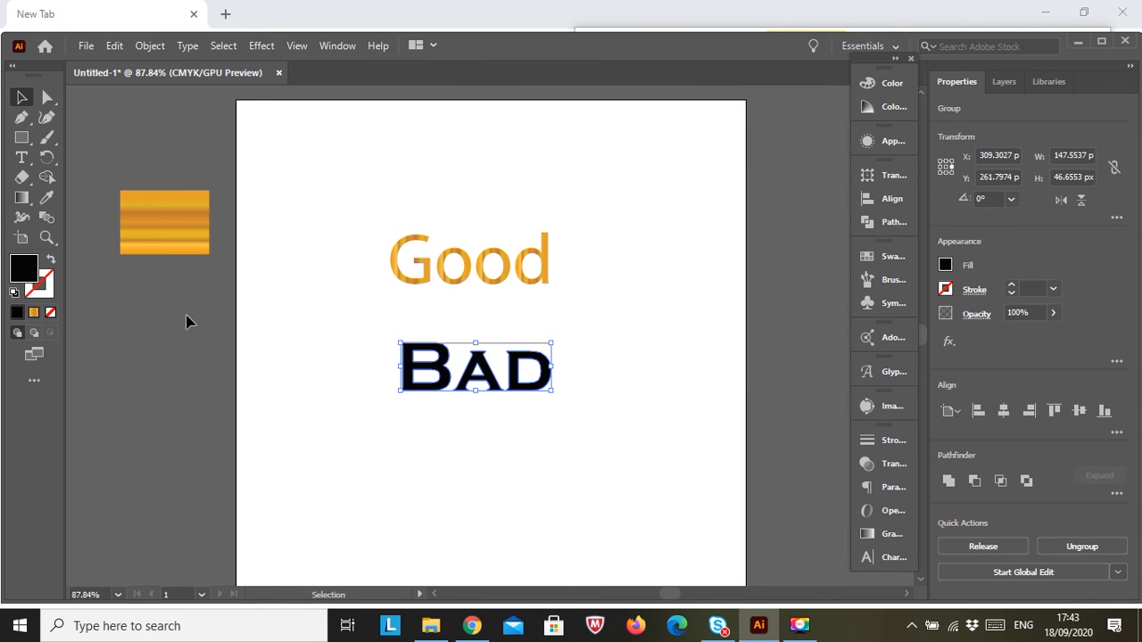
click(47, 197)
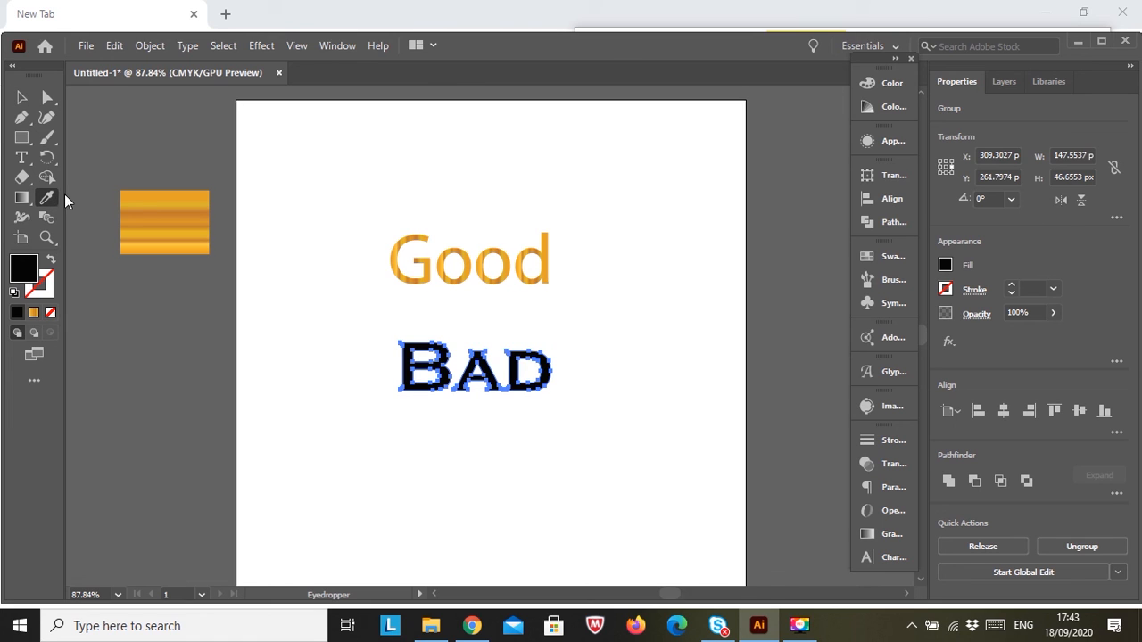
click(164, 208)
click(21, 99)
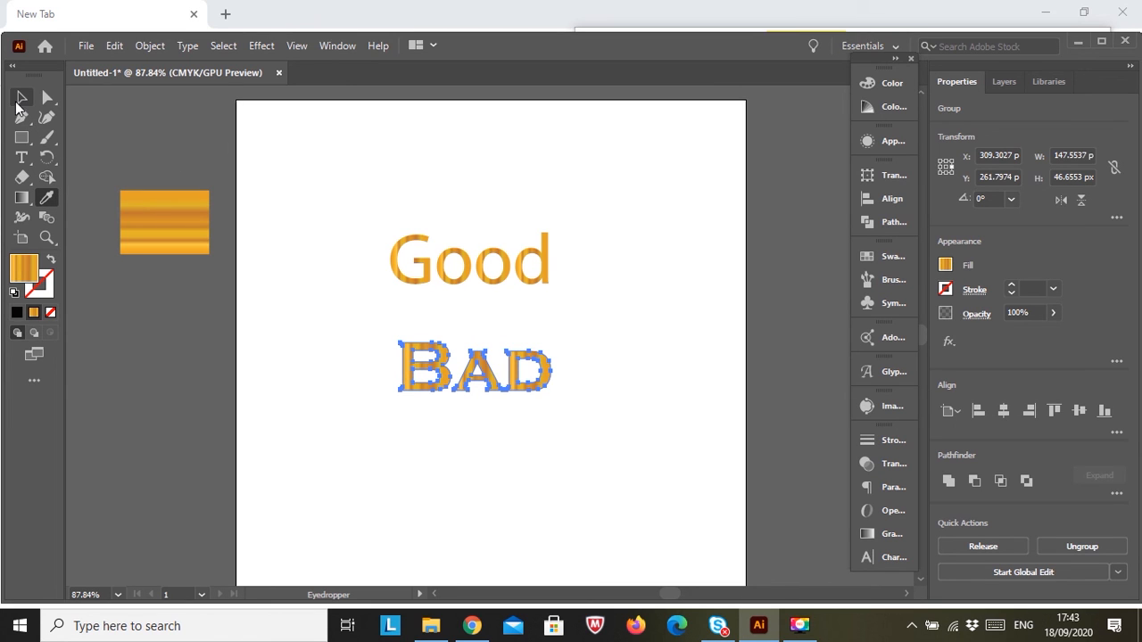
click(594, 377)
- Enlarge the gold word "Bad" to about 343 px wide and 143 px high below "Good"
click(512, 394)
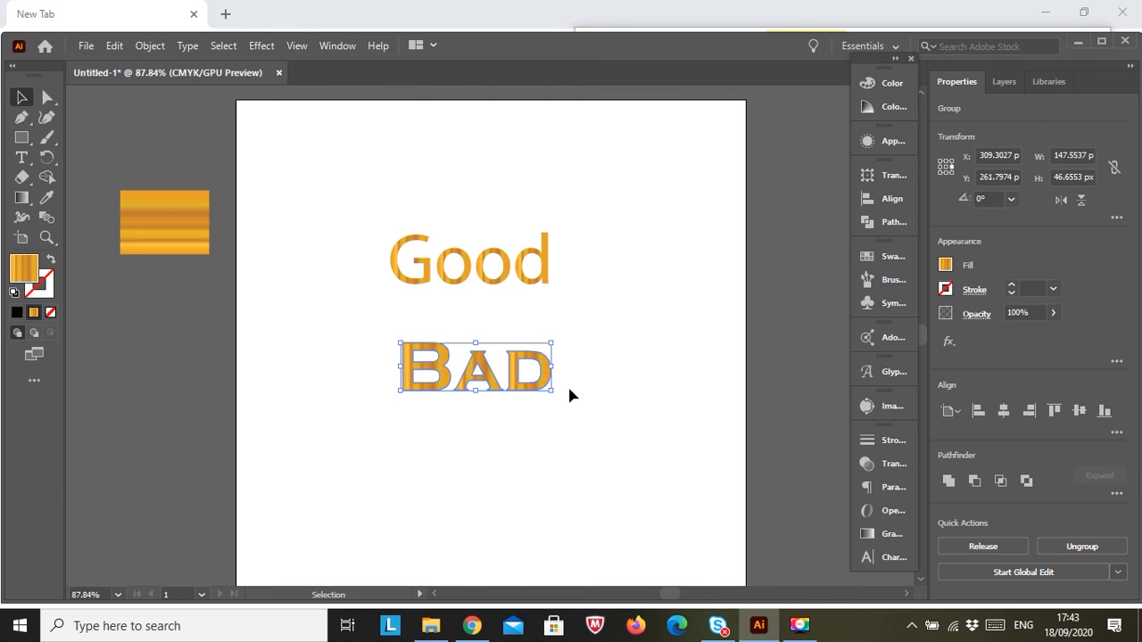
drag(551, 397, 651, 492)
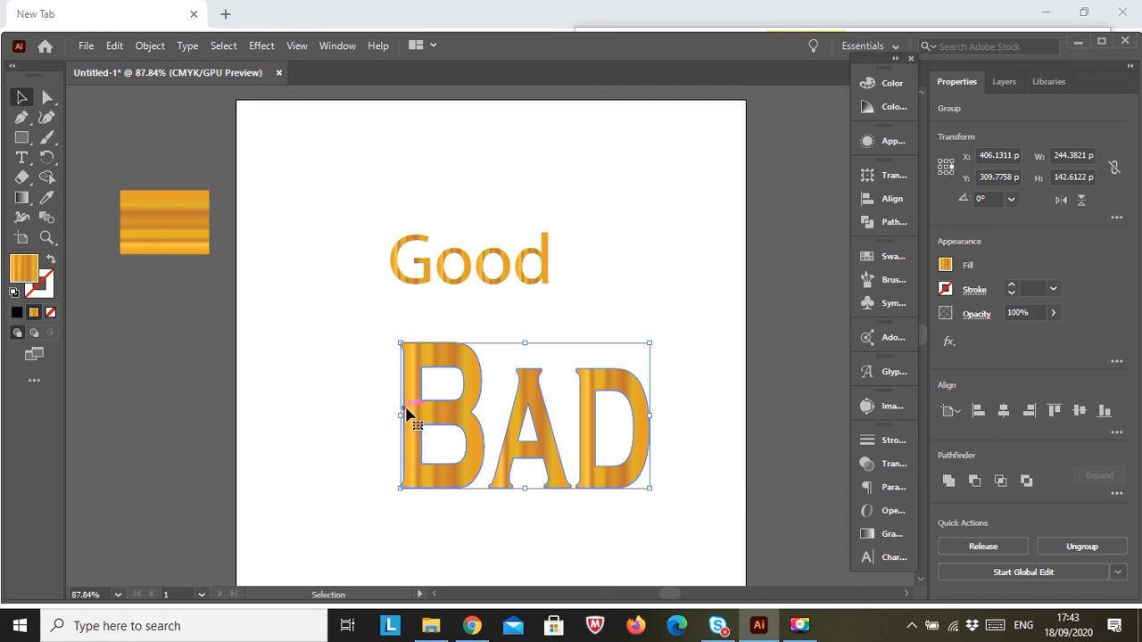
drag(398, 416, 329, 416)
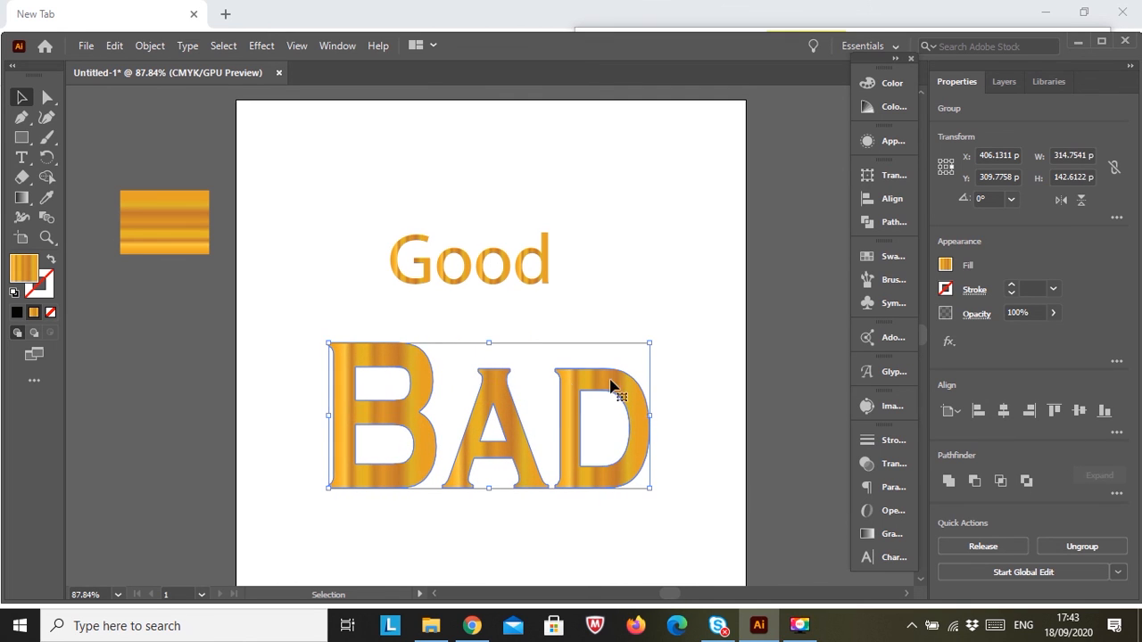
drag(652, 412, 681, 393)
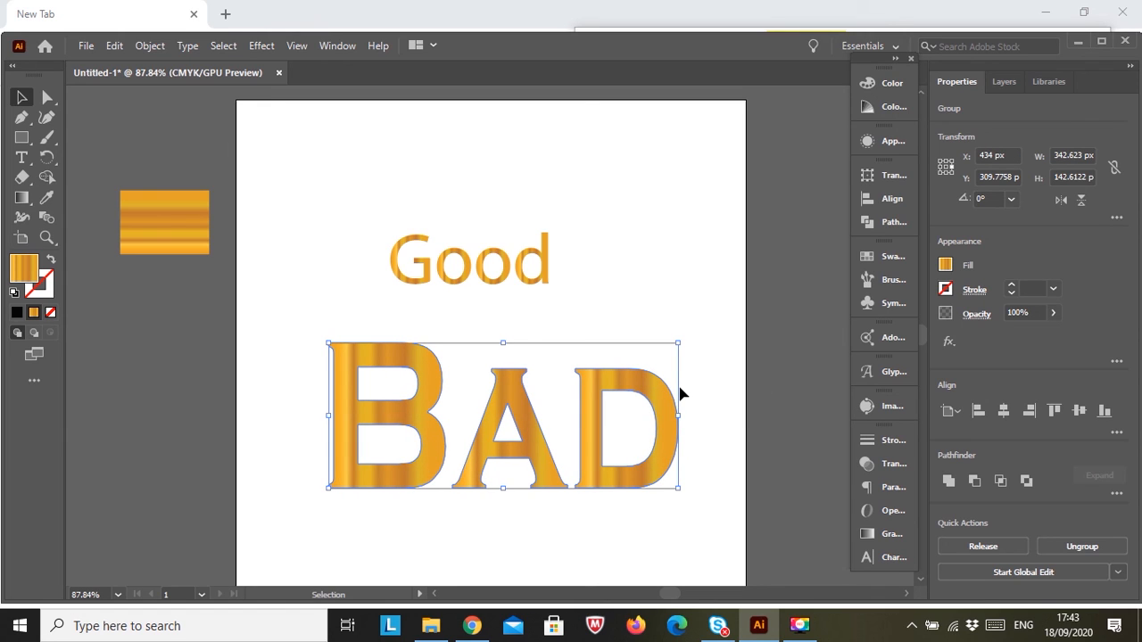